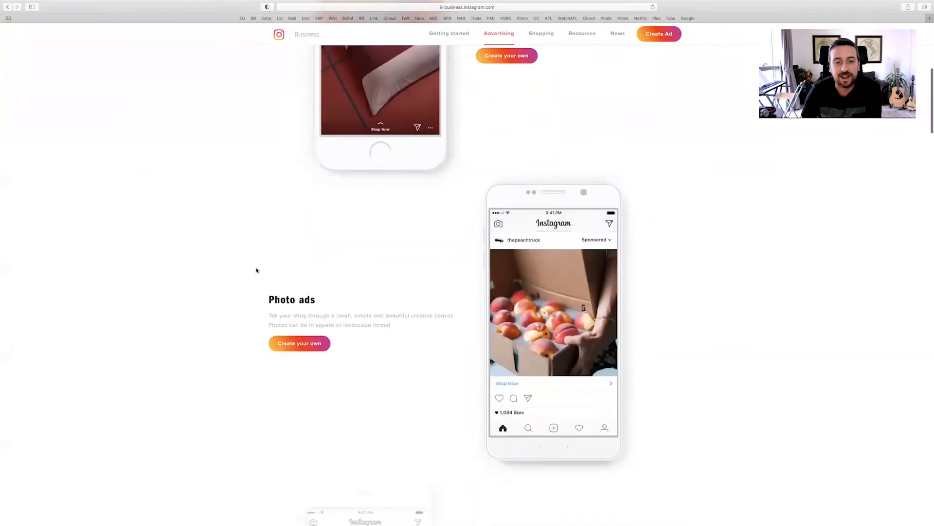
# Examine the Stories, photo and video ad formats on the Instagram Business advertising page
pyautogui.scroll(-12, 254, 270)
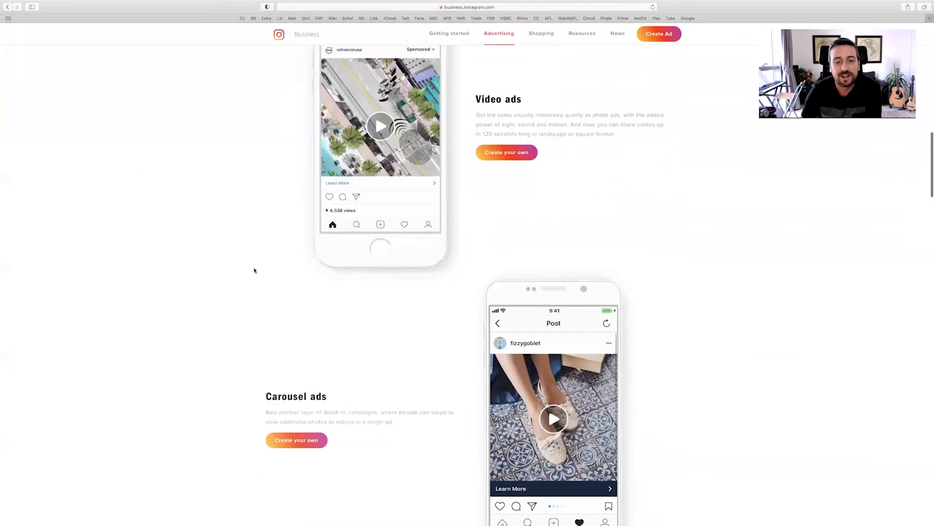
pyautogui.scroll(-7, 254, 270)
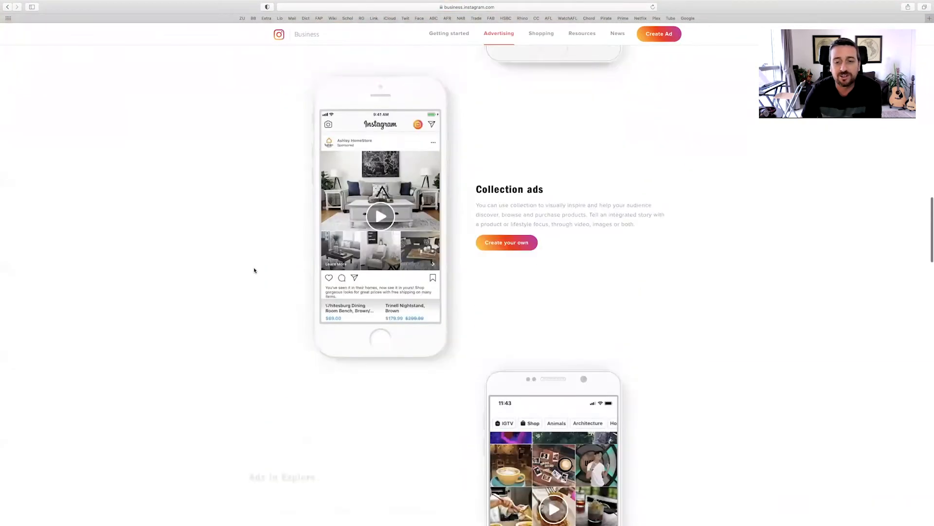
pyautogui.scroll(12, 254, 270)
pyautogui.scroll(15, 254, 270)
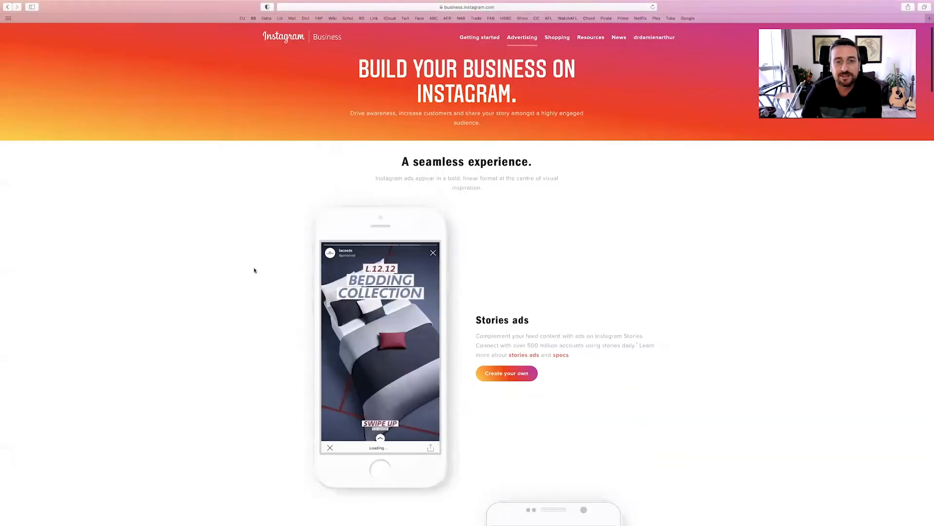
pyautogui.scroll(-4, 254, 270)
pyautogui.scroll(-1, 254, 270)
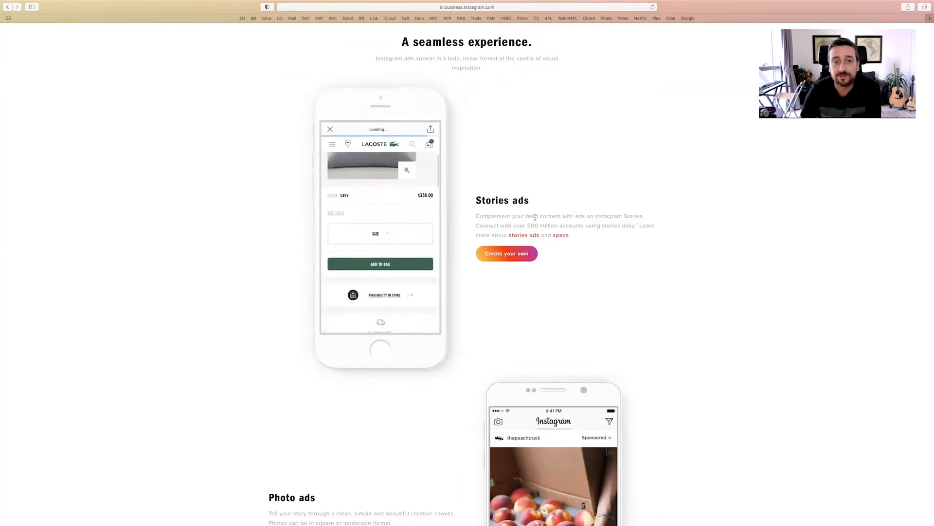
pyautogui.moveTo(476, 200); pyautogui.dragTo(508, 200)
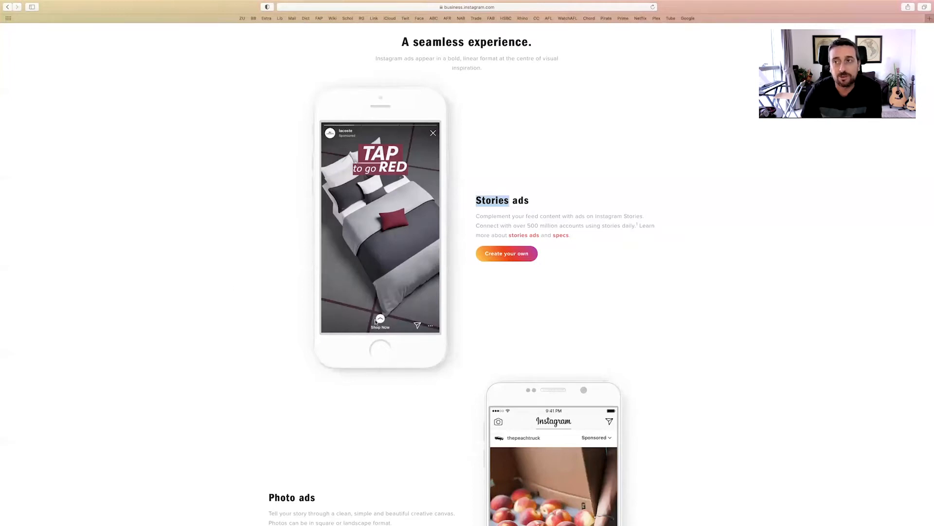
pyautogui.scroll(-5, 286, 281)
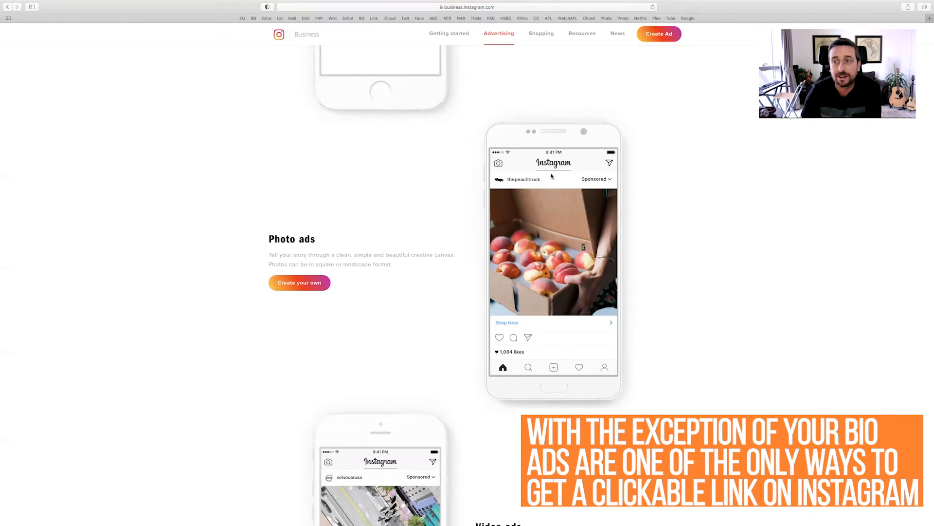
pyautogui.scroll(-1, 587, 207)
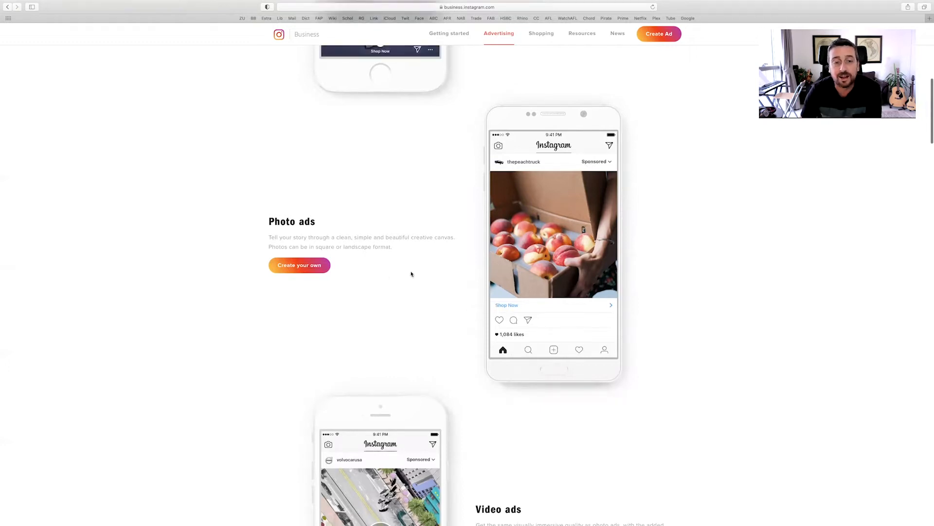
pyautogui.scroll(-5, 373, 243)
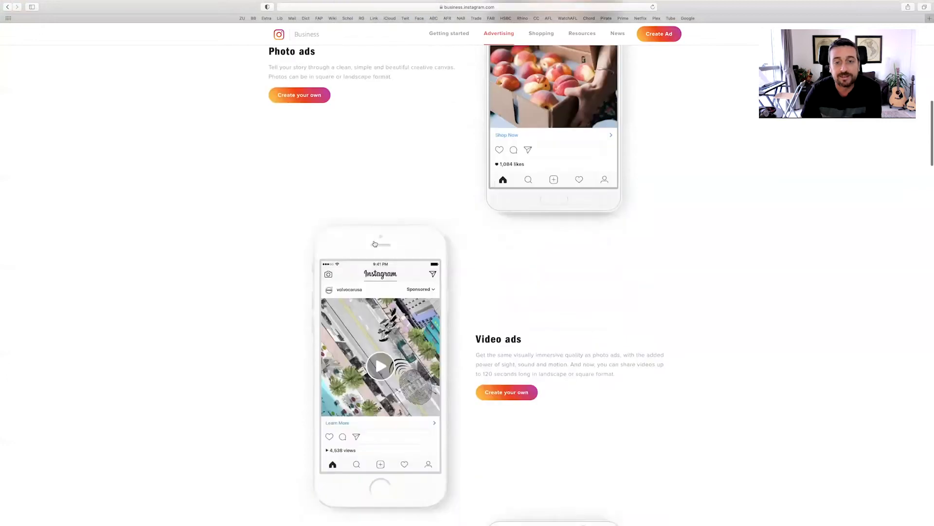
pyautogui.scroll(-1, 550, 231)
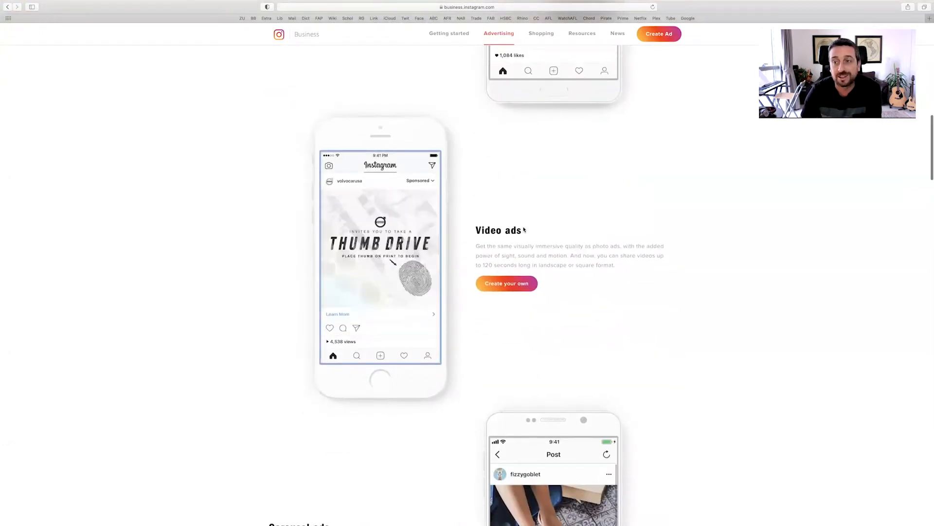
pyautogui.scroll(-1, 525, 229)
pyautogui.scroll(-1, 525, 229)
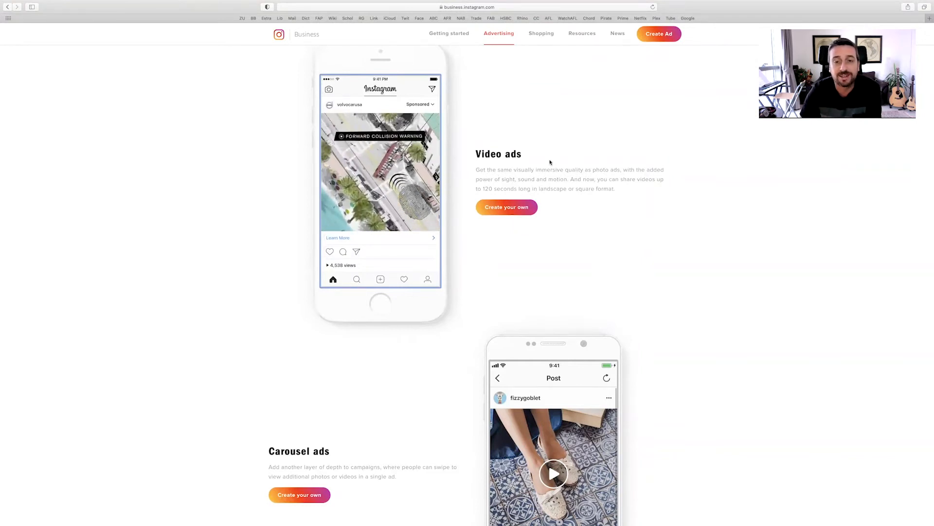
pyautogui.scroll(-1, 412, 219)
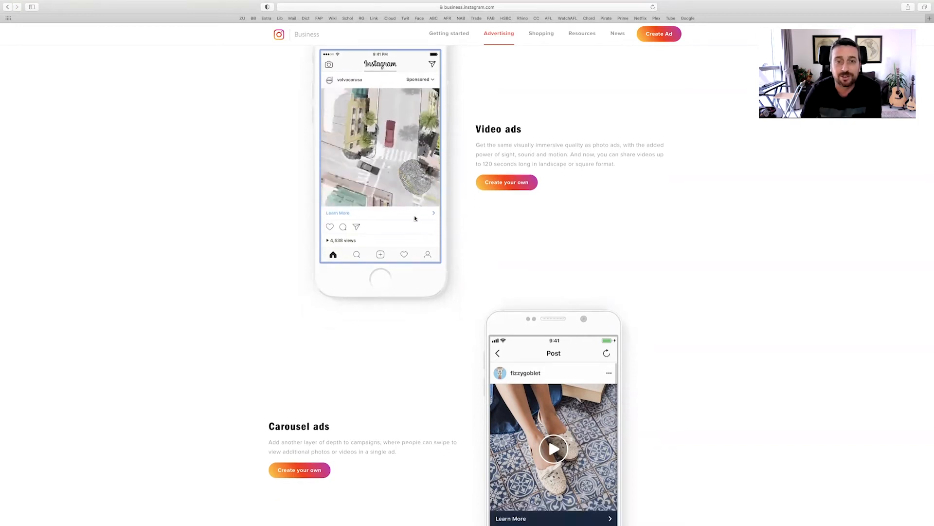
# Play the Carousel ads sample and examine the Collection ads and Ads in Explore sections
pyautogui.scroll(-5, 415, 218)
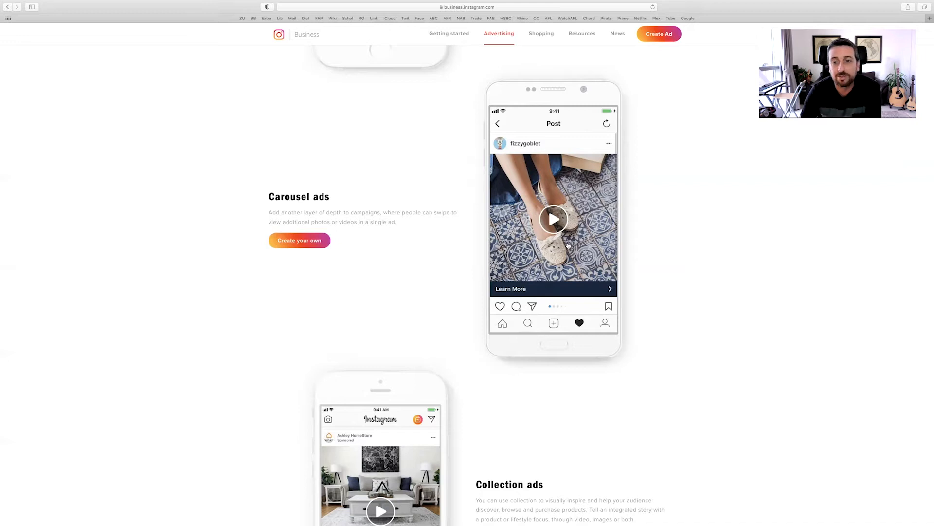
pyautogui.scroll(-1, 570, 244)
pyautogui.click(560, 196)
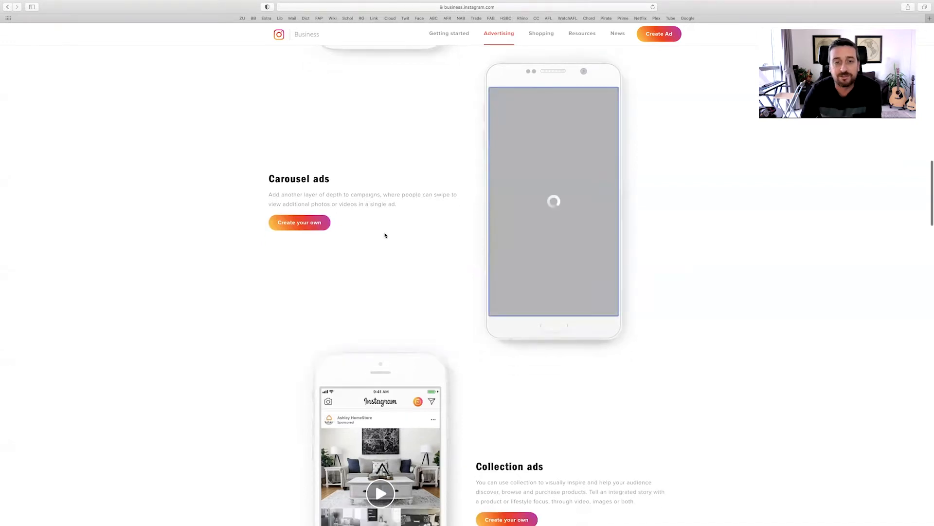
pyautogui.scroll(-1, 385, 235)
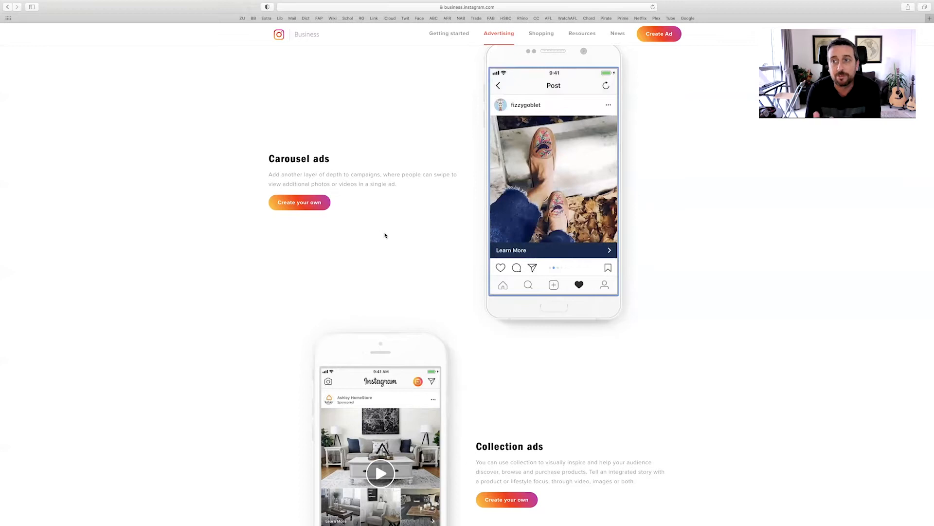
pyautogui.scroll(-5, 385, 235)
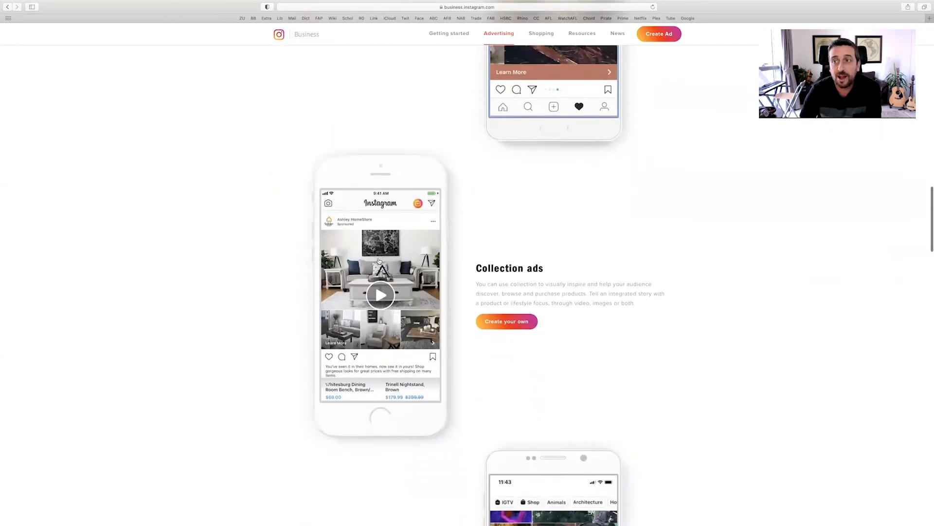
pyautogui.scroll(-5, 379, 262)
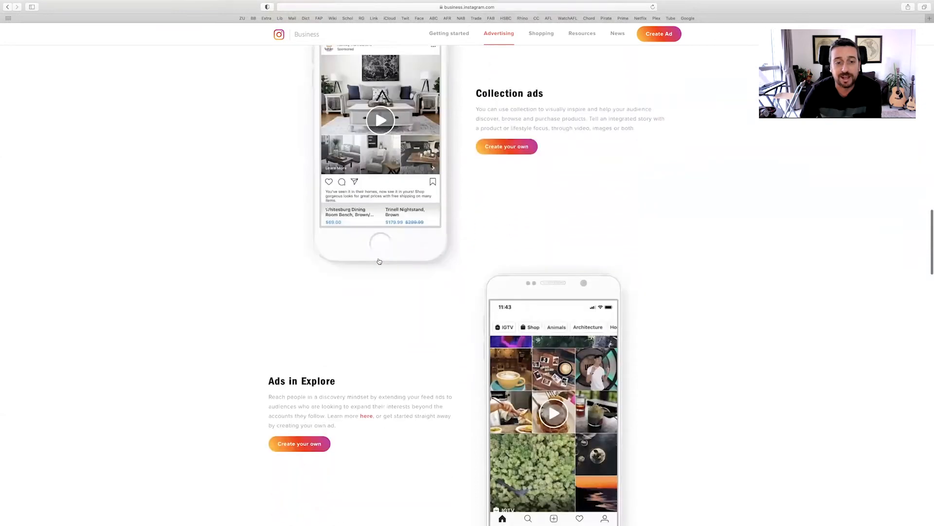
pyautogui.scroll(-3, 379, 261)
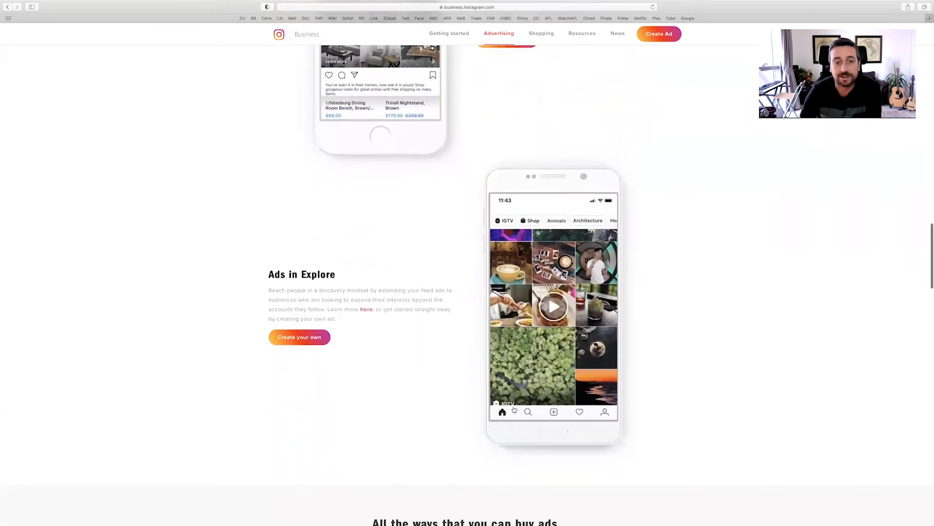
pyautogui.scroll(-6, 433, 299)
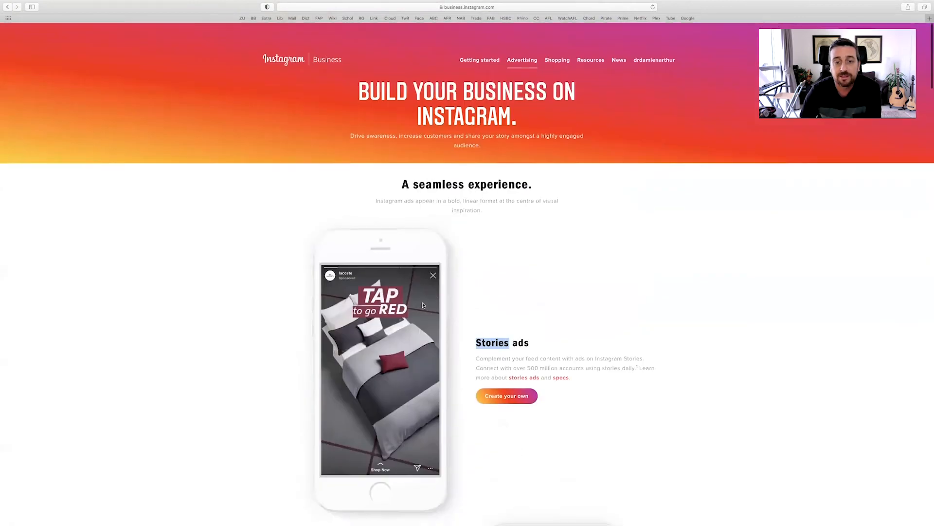
# Start creating an own ad from the Photo ads section and choose the Get more website visitors goal
pyautogui.scroll(-8, 424, 303)
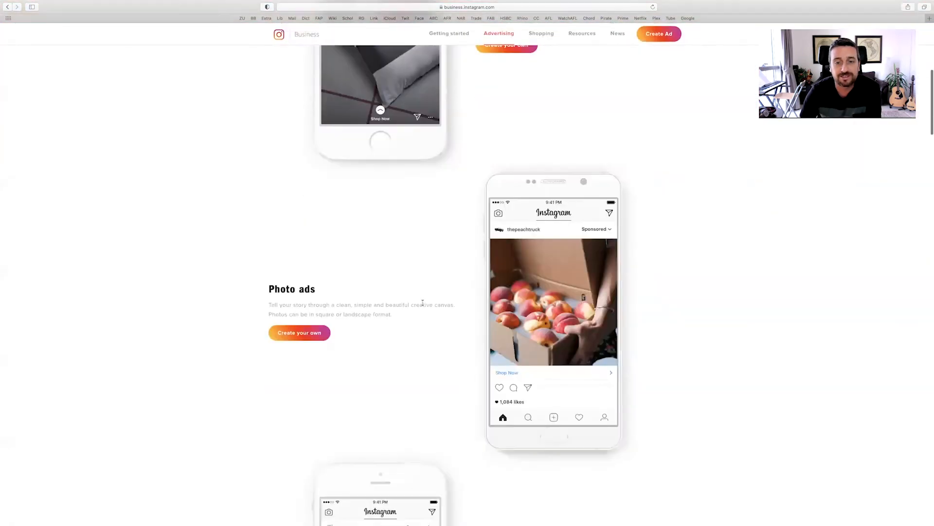
pyautogui.scroll(-2, 426, 294)
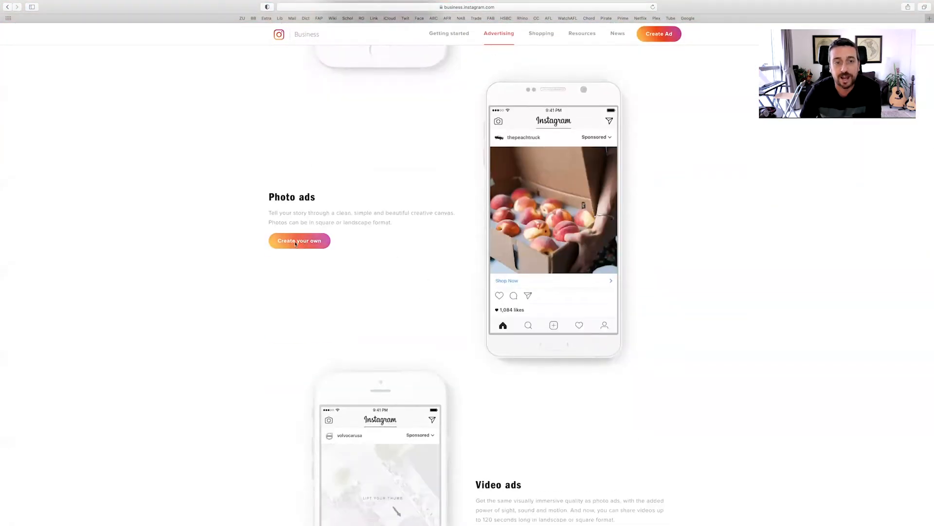
pyautogui.click(299, 241)
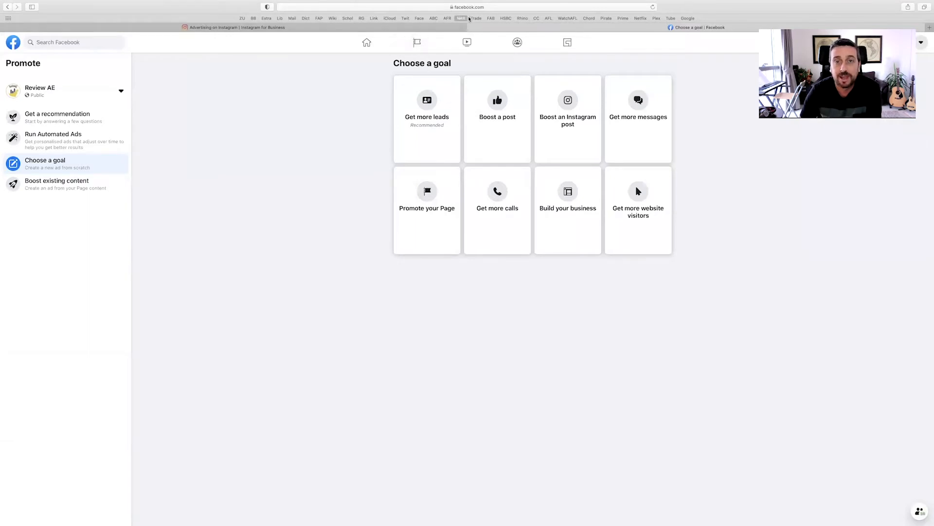
pyautogui.press('super+l')
pyautogui.click(223, 125)
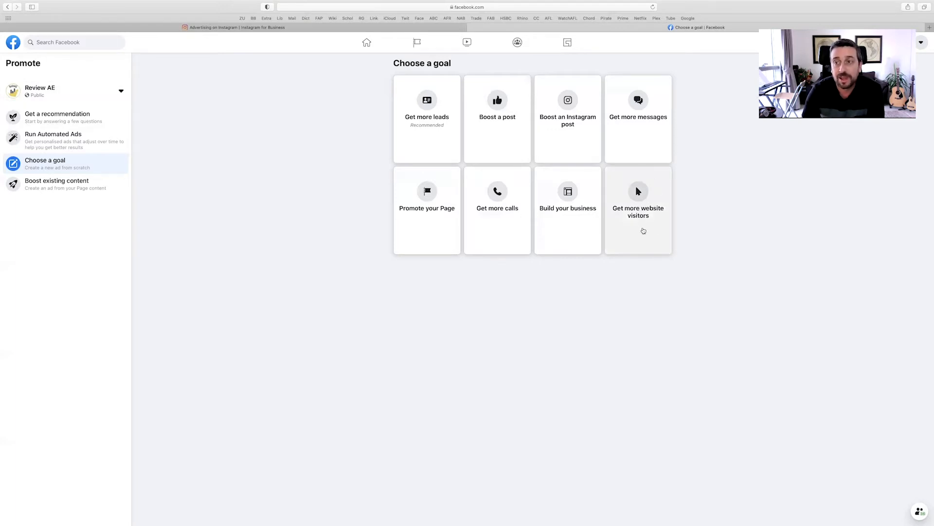
pyautogui.click(658, 197)
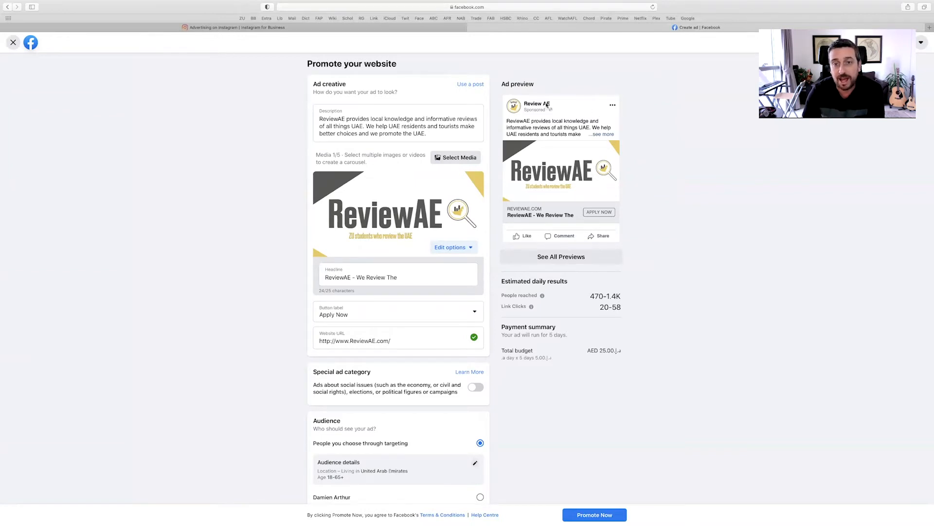
# Change the ad's headline to "ReviewAE - UAE Reviewed!"
pyautogui.moveTo(319, 118); pyautogui.dragTo(429, 136)
pyautogui.click(430, 136)
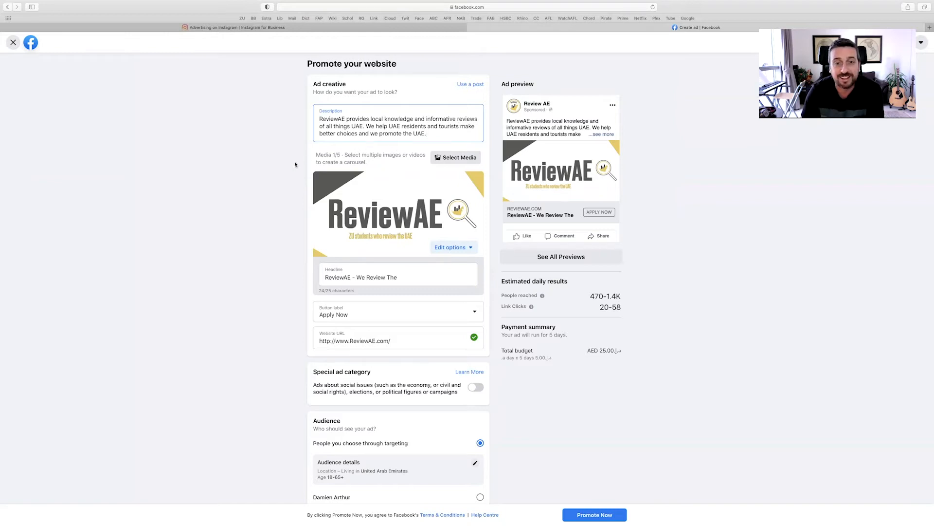
pyautogui.scroll(-2, 299, 170)
pyautogui.click(414, 240)
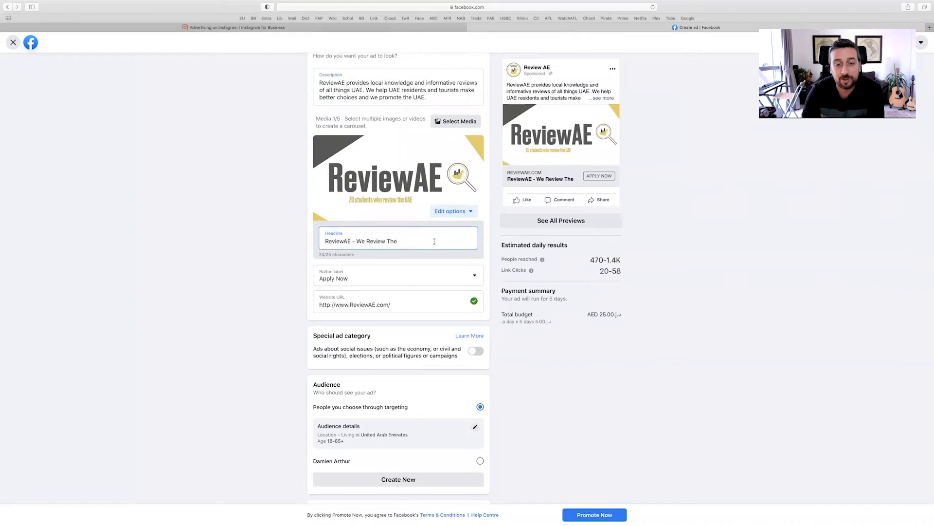
pyautogui.scroll(-2, 425, 239)
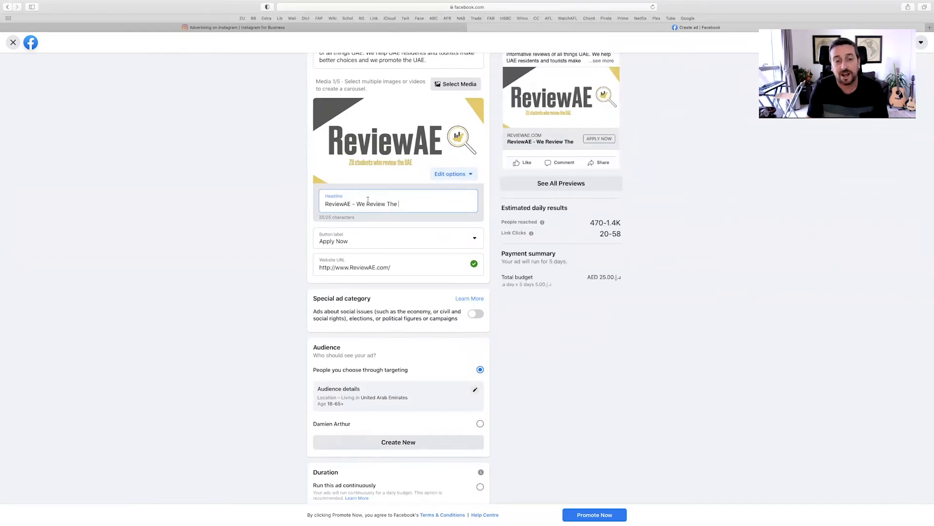
pyautogui.moveTo(357, 204); pyautogui.dragTo(403, 204)
pyautogui.write('UAE Reviewed!')
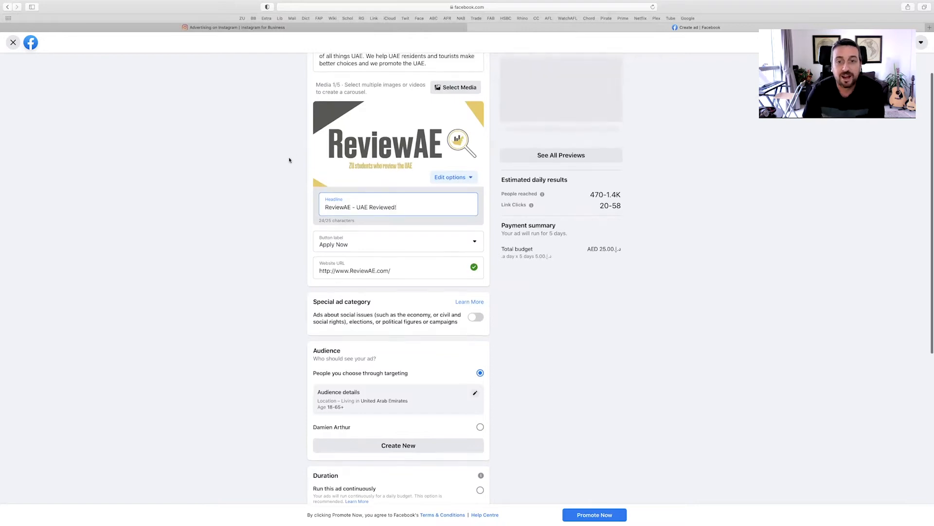
# Review the ad's description text and its preview
pyautogui.scroll(3, 288, 157)
pyautogui.moveTo(428, 134); pyautogui.dragTo(314, 117)
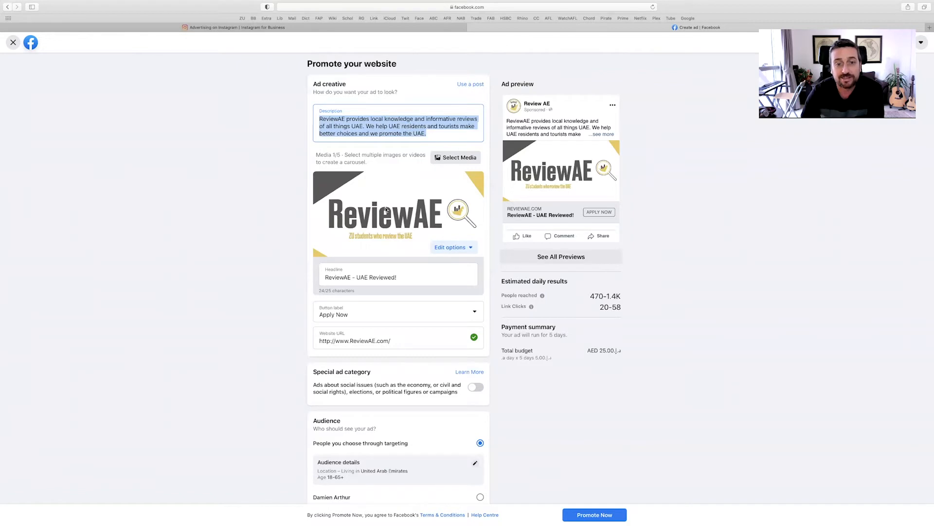
pyautogui.scroll(-4, 553, 146)
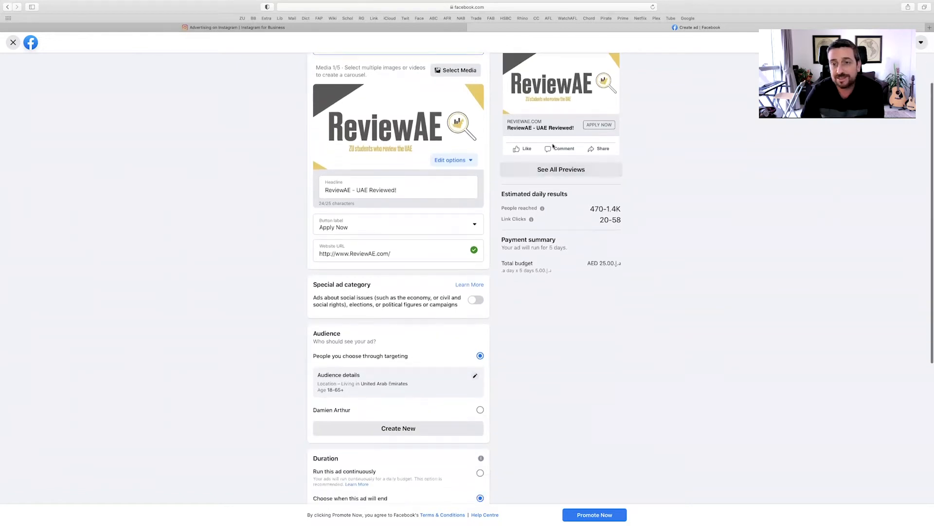
pyautogui.scroll(4, 553, 145)
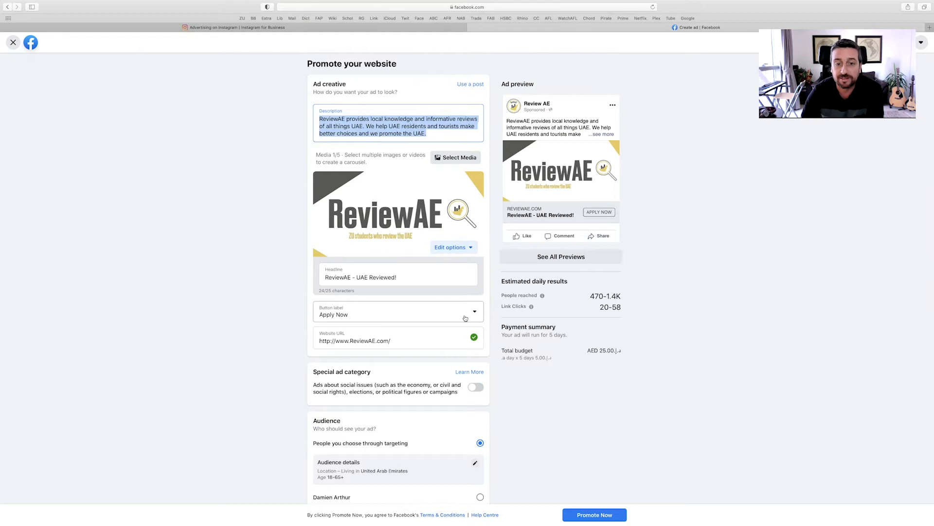
# Set the ad's button label to Sign Up after looking through the available calls to action
pyautogui.click(336, 314)
pyautogui.scroll(-5, 289, 314)
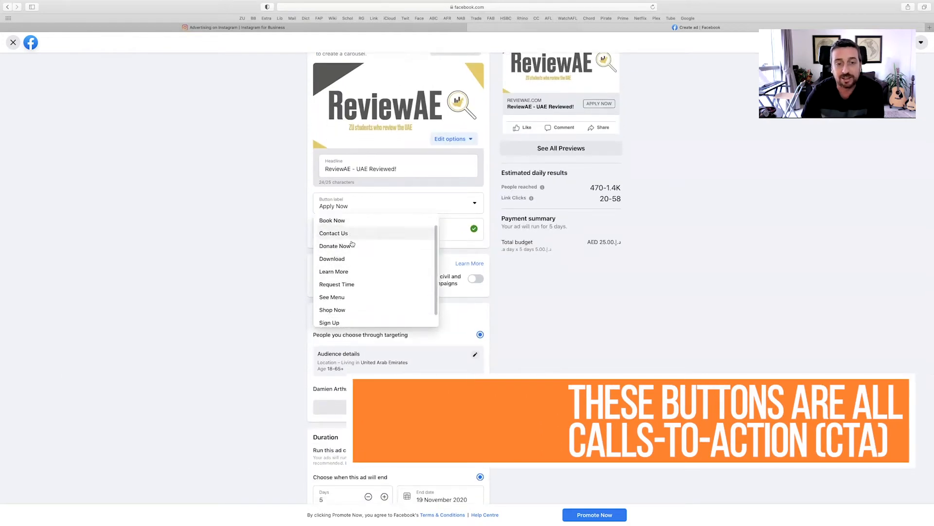
pyautogui.scroll(-8, 353, 243)
pyautogui.scroll(7, 355, 265)
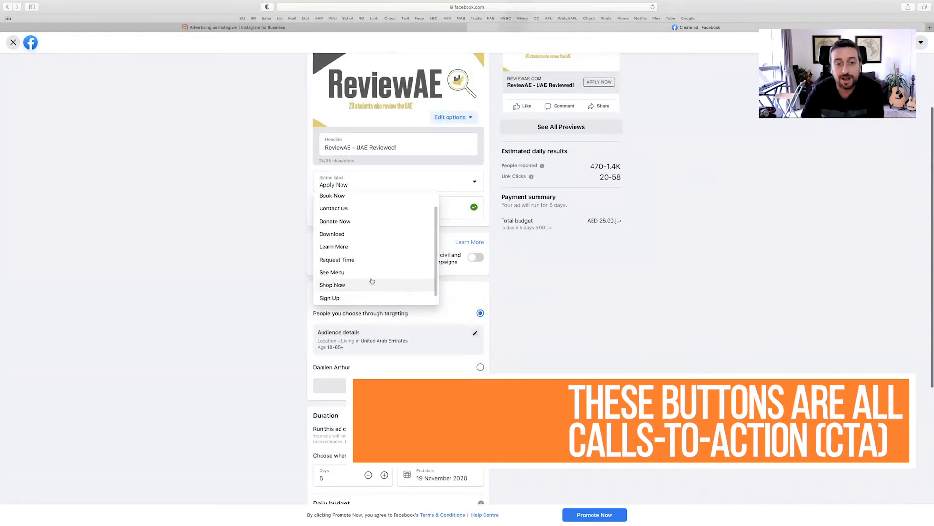
pyautogui.click(352, 287)
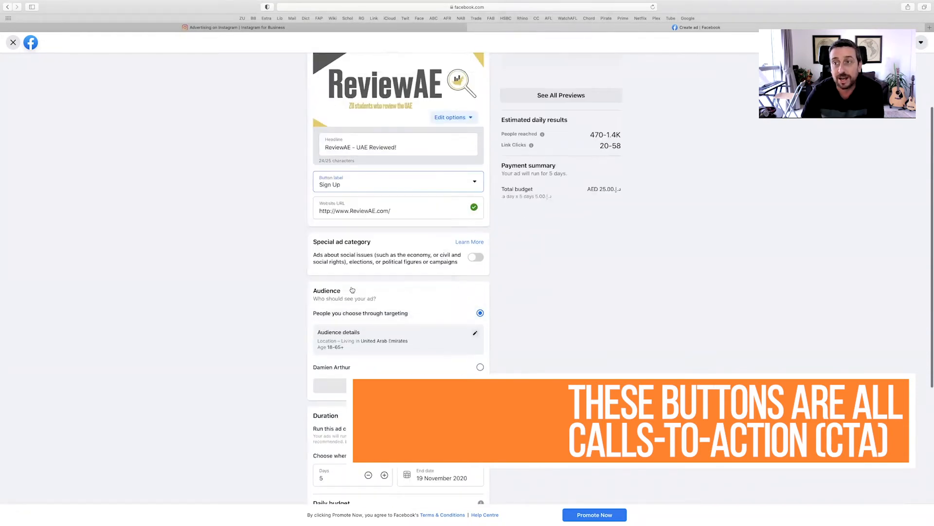
# Change the ad's button label to Learn More and check the website URL it links to
pyautogui.scroll(2, 328, 265)
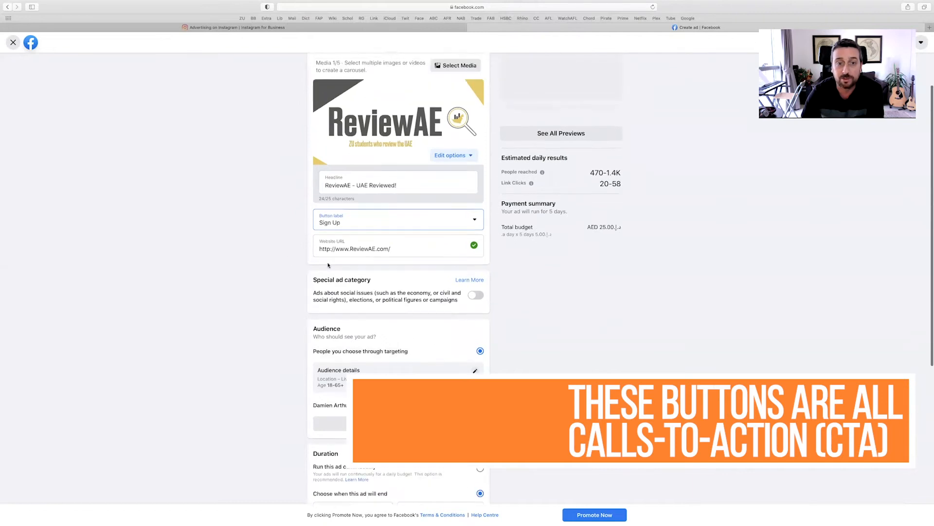
pyautogui.click(423, 223)
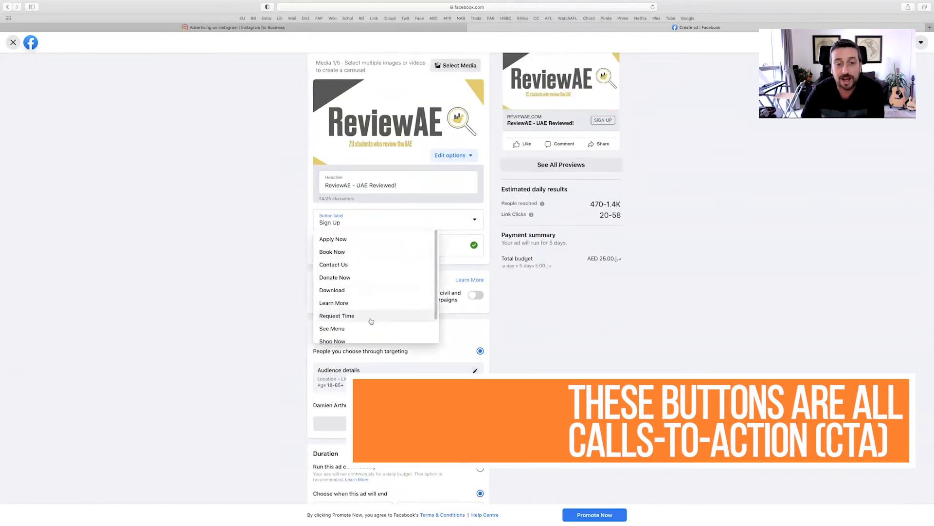
pyautogui.scroll(1, 369, 322)
pyautogui.click(355, 318)
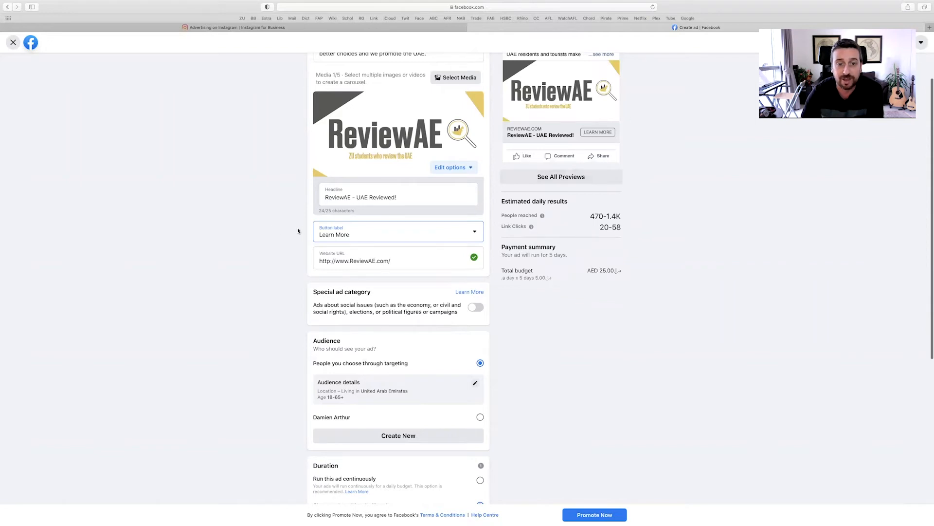
pyautogui.scroll(1, 298, 230)
pyautogui.scroll(1, 294, 226)
pyautogui.click(437, 289)
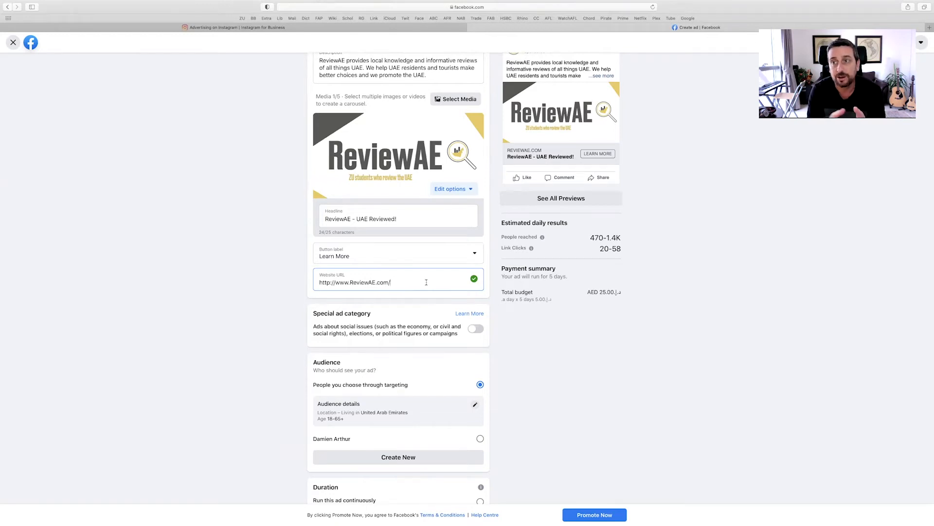
# Review all Facebook previews of the single-image ad, from the desktop right column and news feeds to Instant Articles
pyautogui.scroll(3, 426, 282)
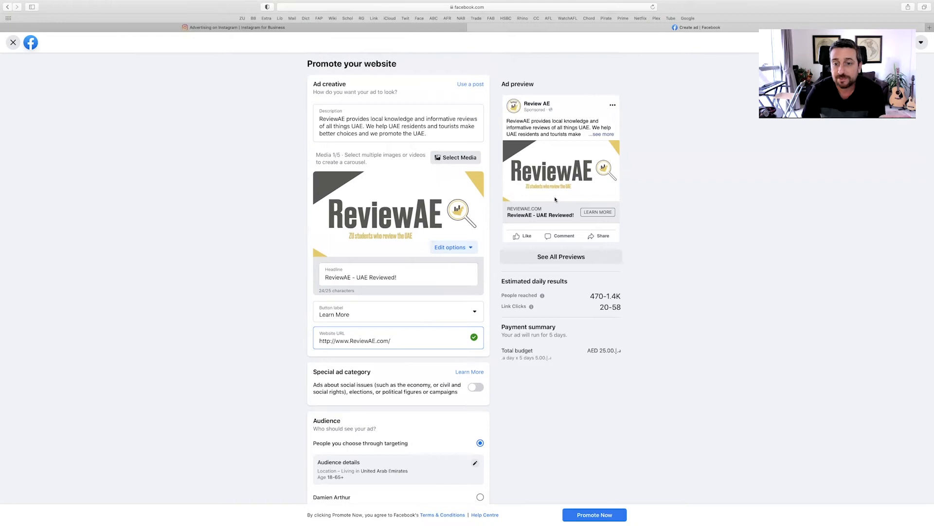
pyautogui.click(572, 261)
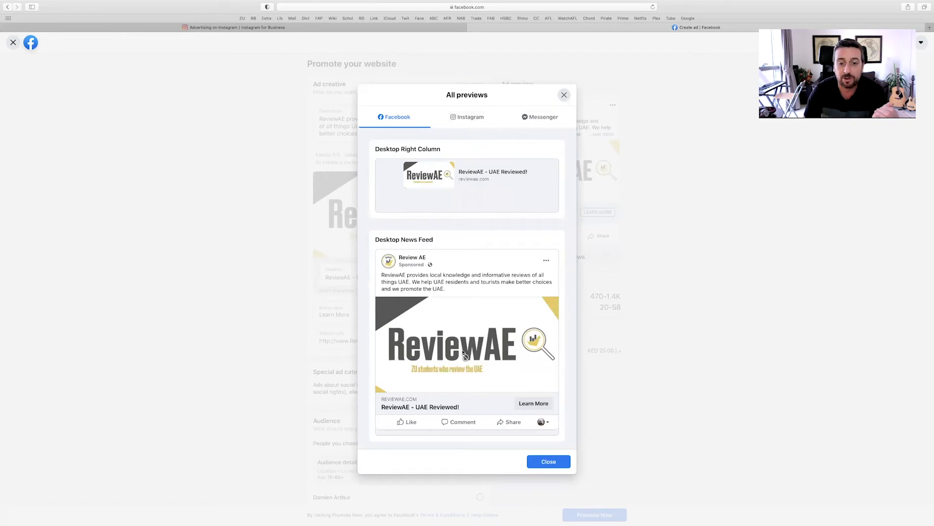
pyautogui.scroll(-2, 462, 352)
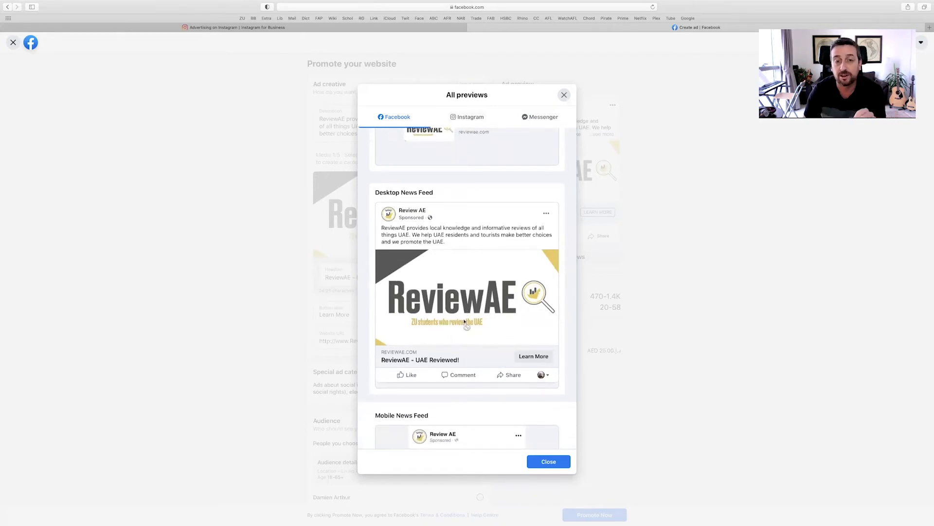
pyautogui.scroll(-1, 458, 290)
pyautogui.scroll(-2, 485, 308)
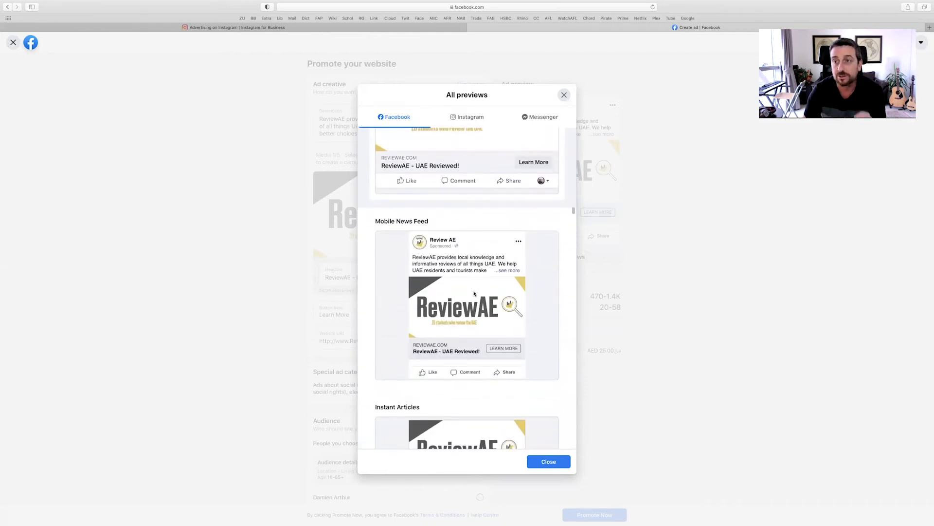
pyautogui.scroll(-5, 475, 294)
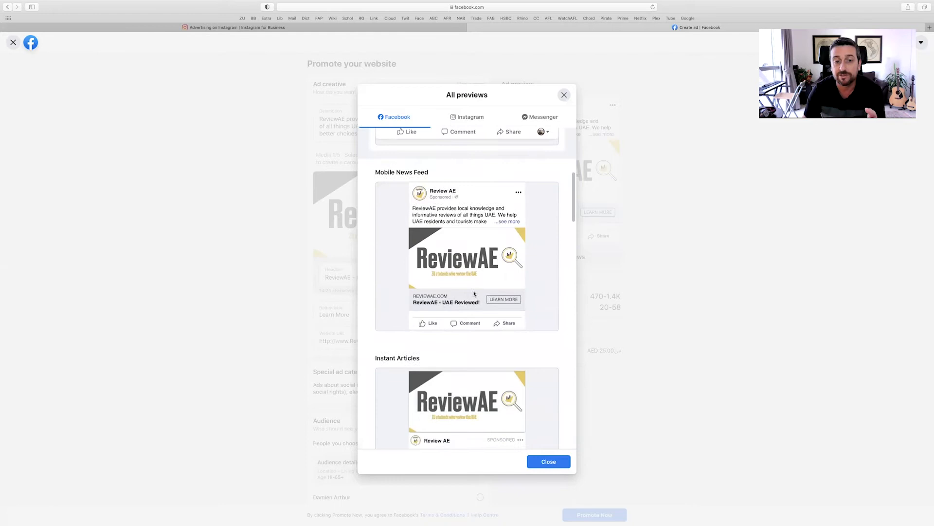
pyautogui.scroll(-6, 475, 287)
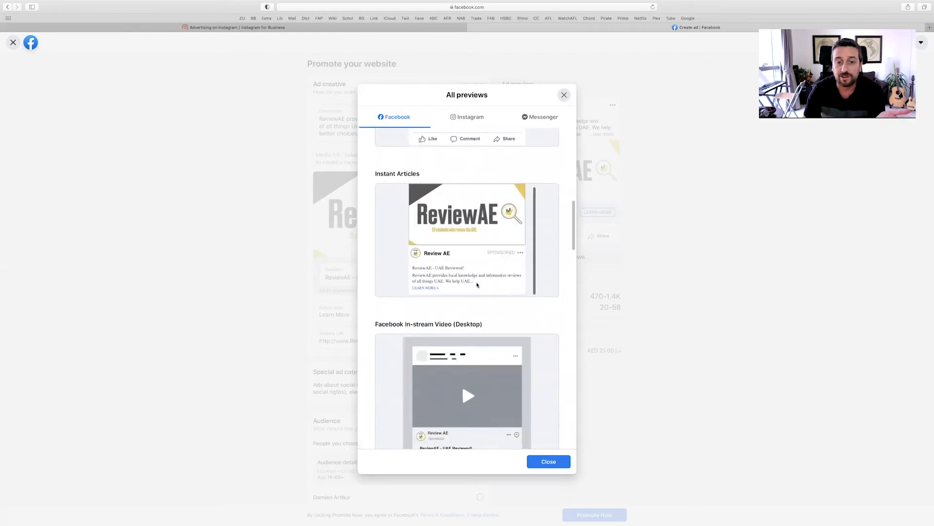
pyautogui.scroll(10, 455, 294)
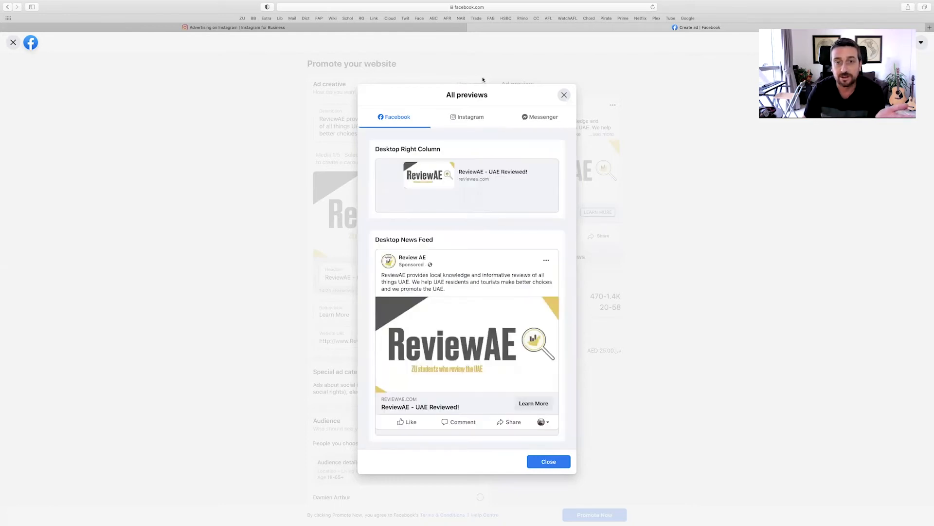
# Examine the single-image ad's Instagram previews for the Explore feed, main feed and stories, and close the previews
pyautogui.click(470, 118)
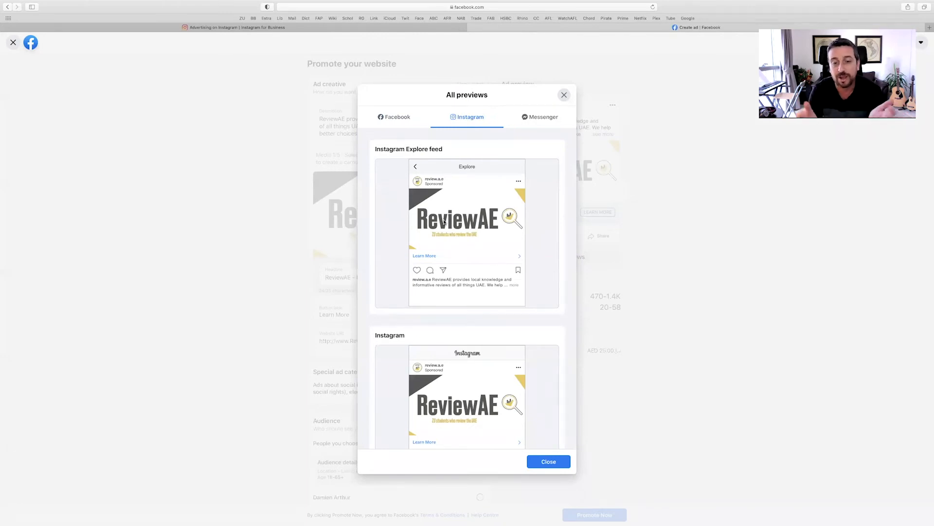
pyautogui.scroll(-2, 436, 312)
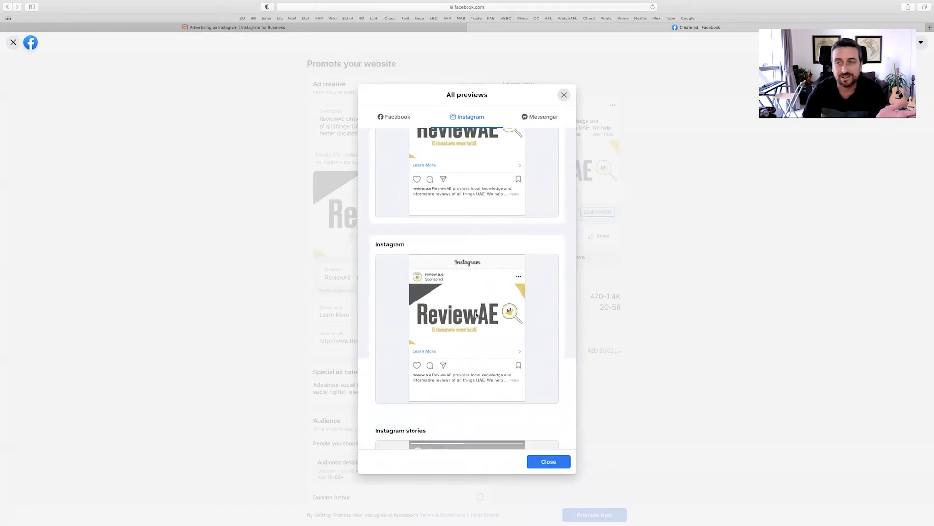
pyautogui.scroll(-5, 472, 313)
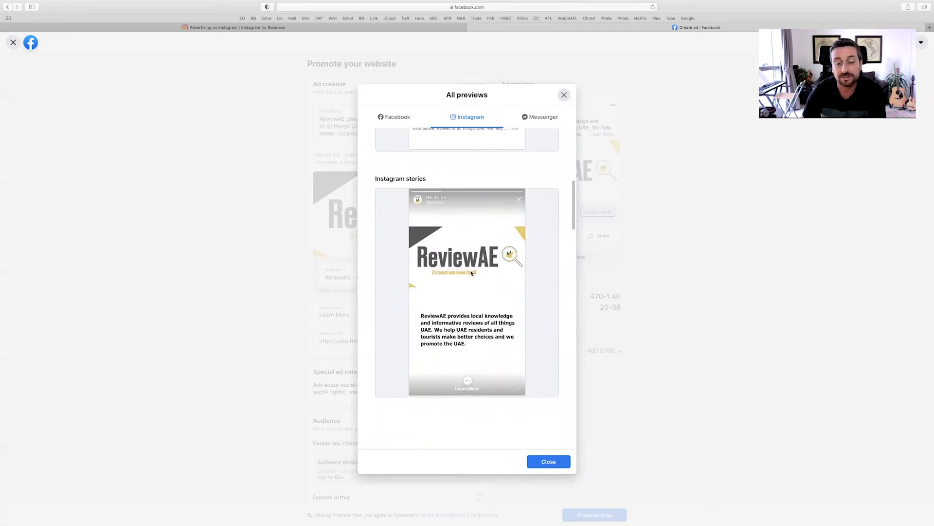
pyautogui.click(547, 461)
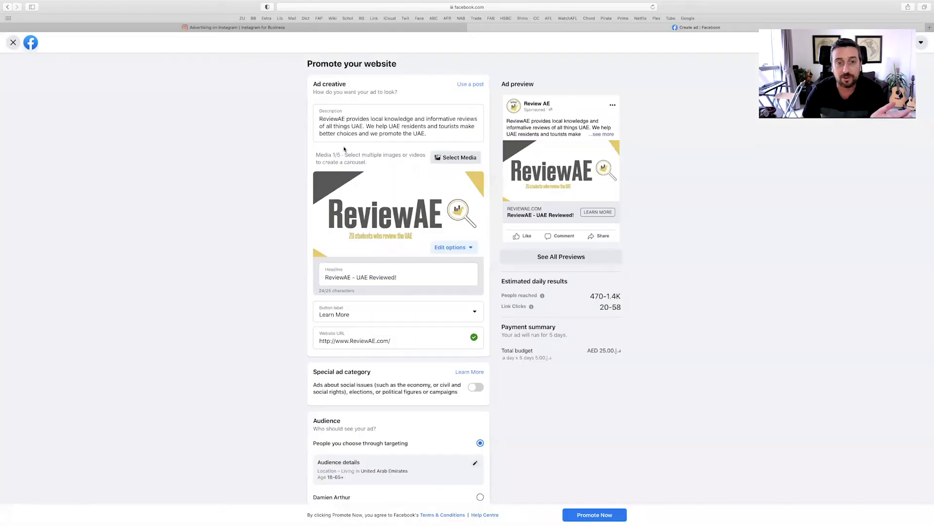
# Add Insta Ad.jpg from the ad account as a second image to make a carousel, and show its card in the ad preview
pyautogui.click(452, 160)
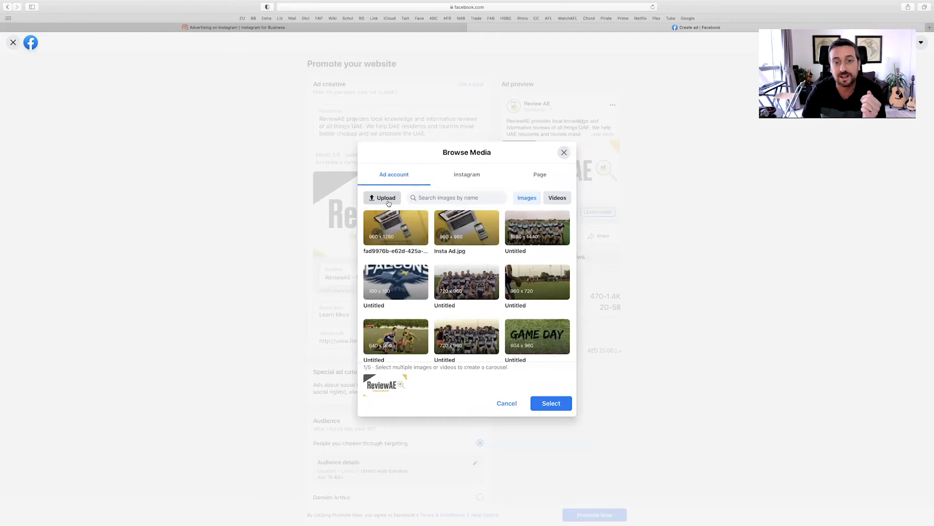
pyautogui.click(475, 230)
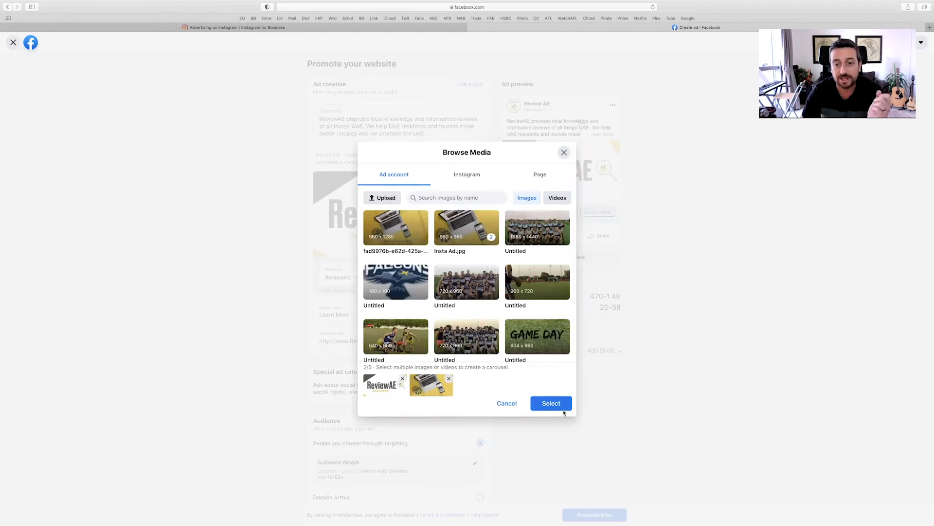
pyautogui.click(552, 404)
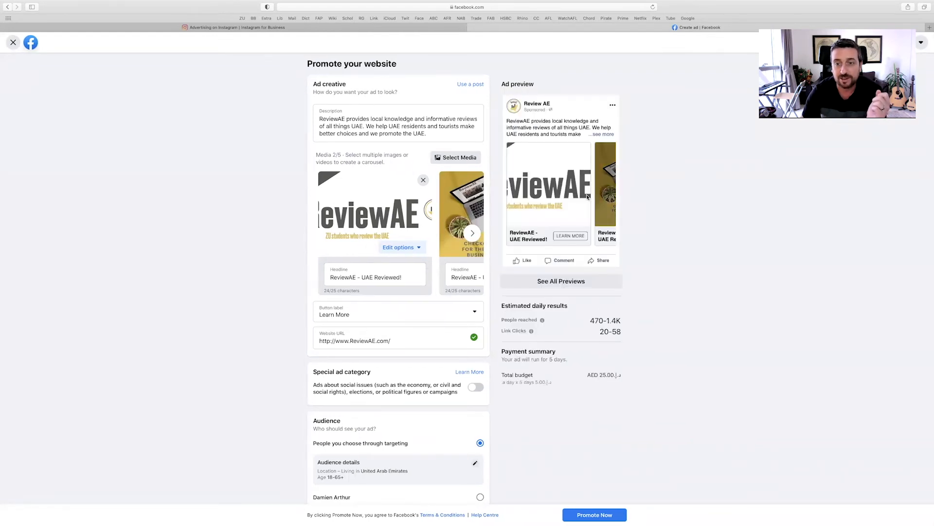
pyautogui.click(605, 214)
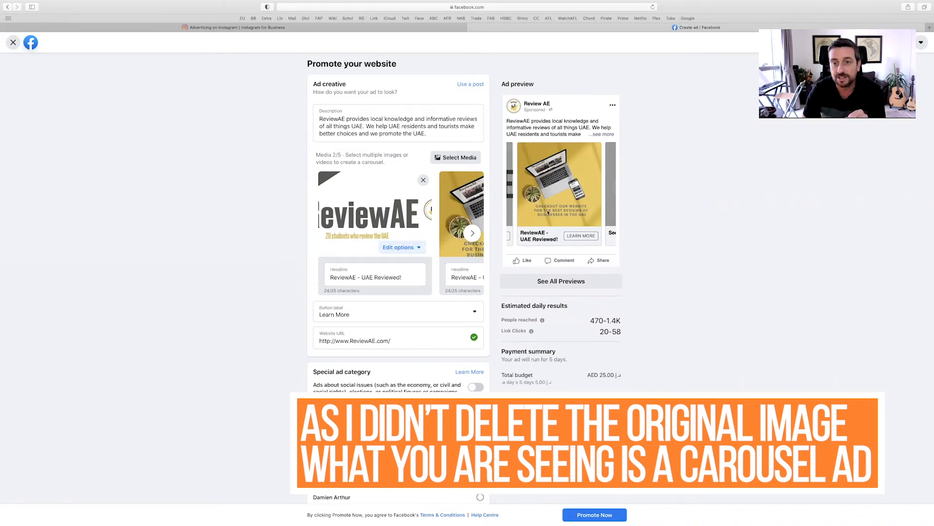
# Look through the carousel ad's full previews for Instagram and Facebook, and close them
pyautogui.click(574, 285)
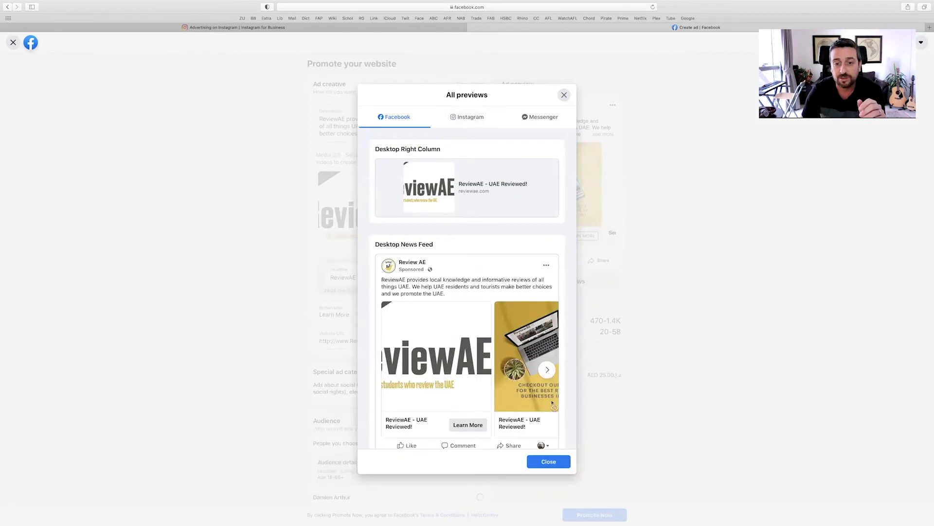
pyautogui.click(471, 119)
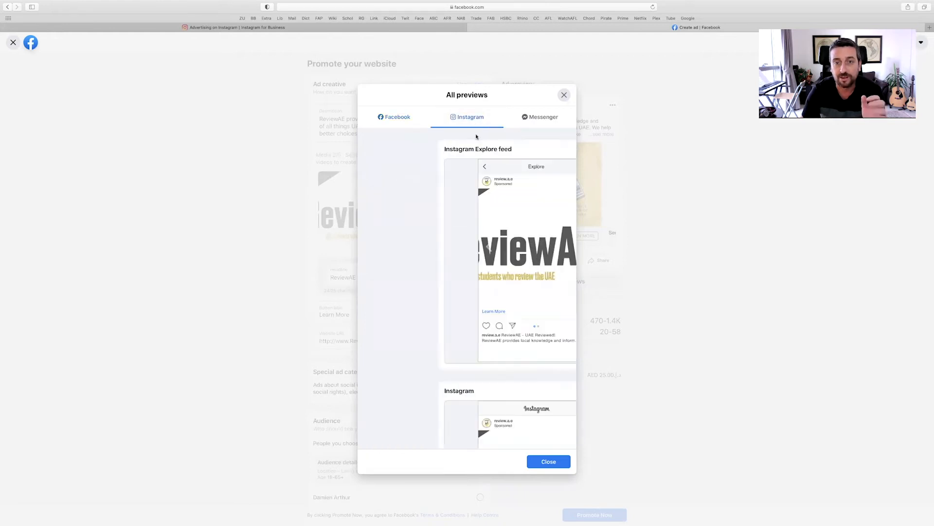
pyautogui.scroll(-15, 471, 280)
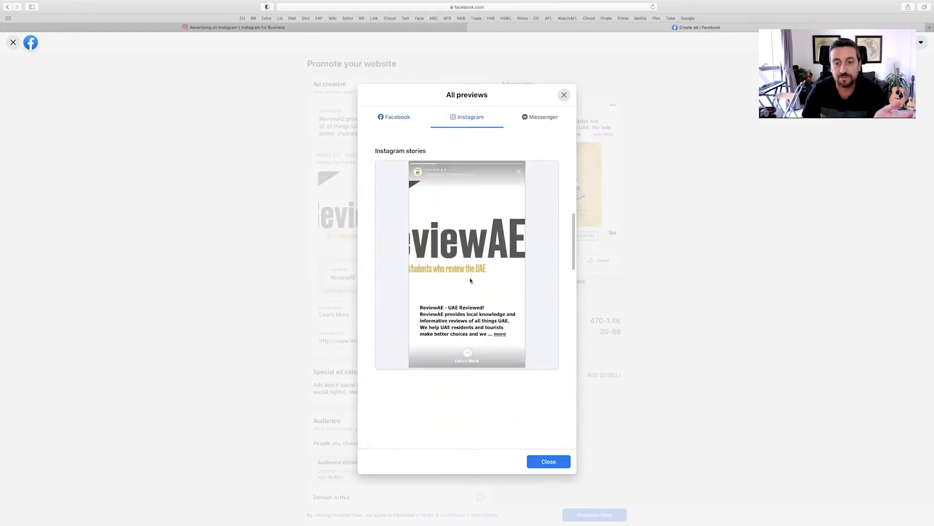
pyautogui.scroll(5, 471, 278)
pyautogui.scroll(10, 471, 278)
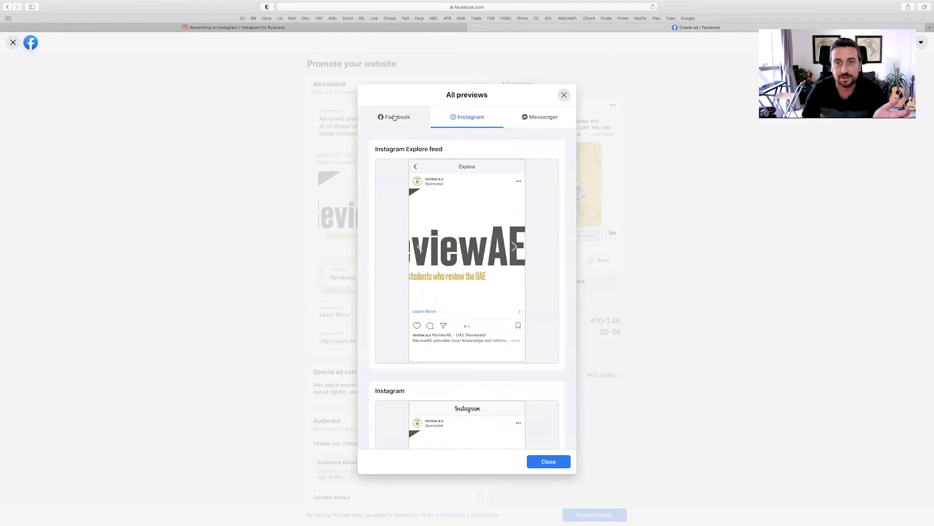
pyautogui.click(393, 118)
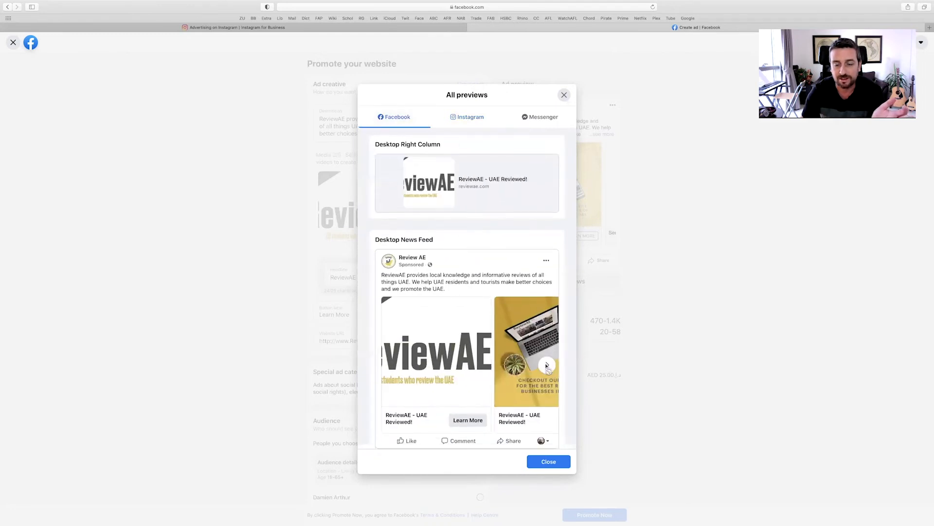
pyautogui.click(667, 334)
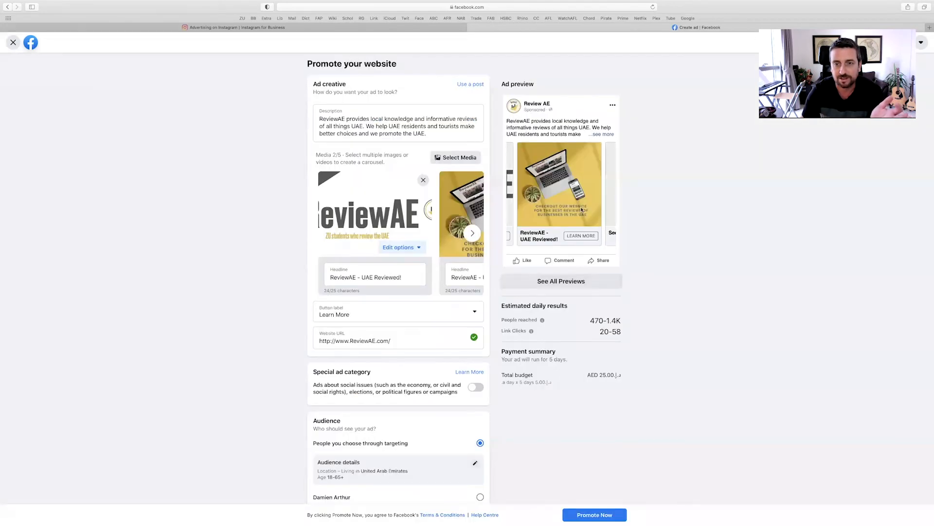
# Reopen the carousel previews, compare Facebook with Instagram, and view the second image in the Instagram Explore feed before closing them
pyautogui.click(575, 282)
pyautogui.scroll(-3, 550, 417)
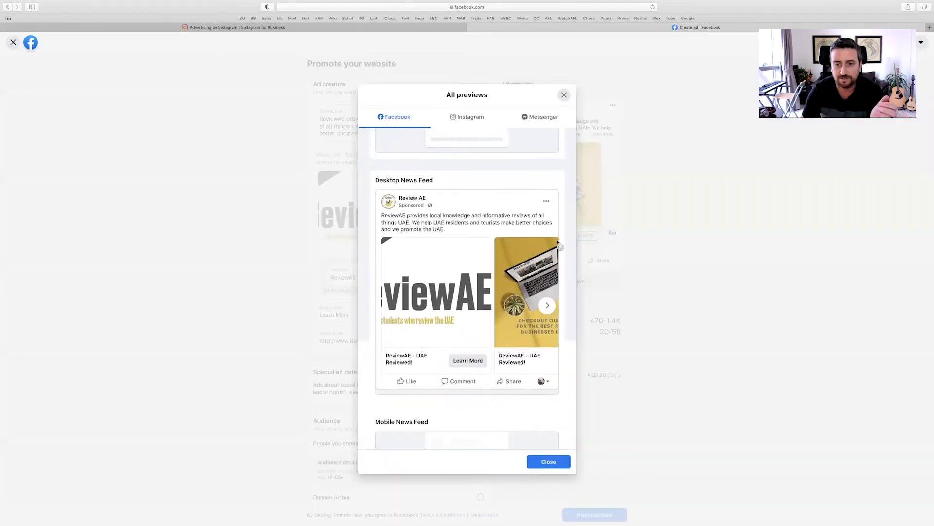
pyautogui.scroll(-1, 549, 286)
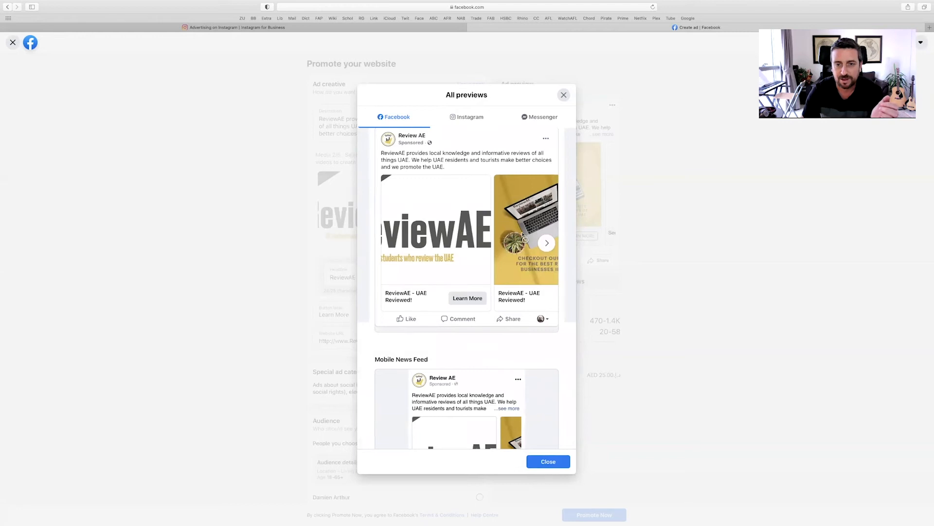
pyautogui.click(466, 118)
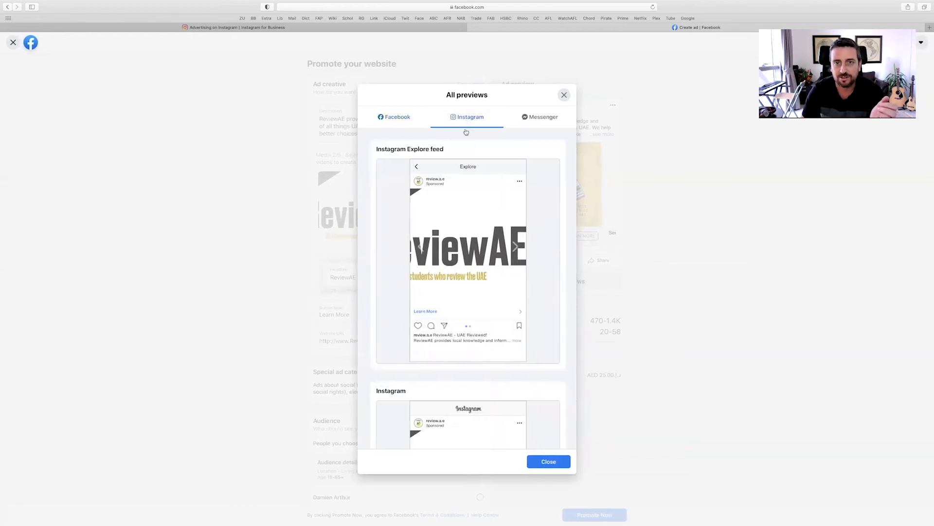
pyautogui.click(515, 249)
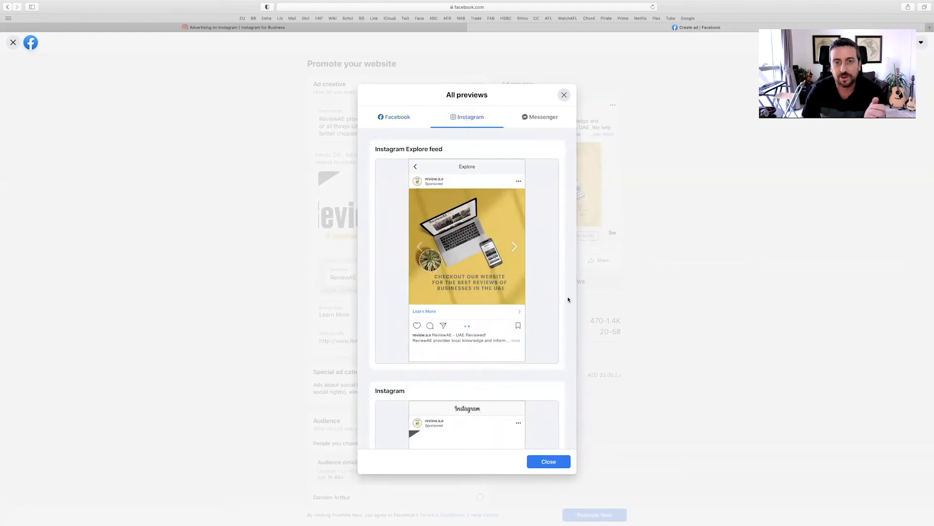
pyautogui.scroll(-1, 567, 283)
pyautogui.scroll(1, 550, 255)
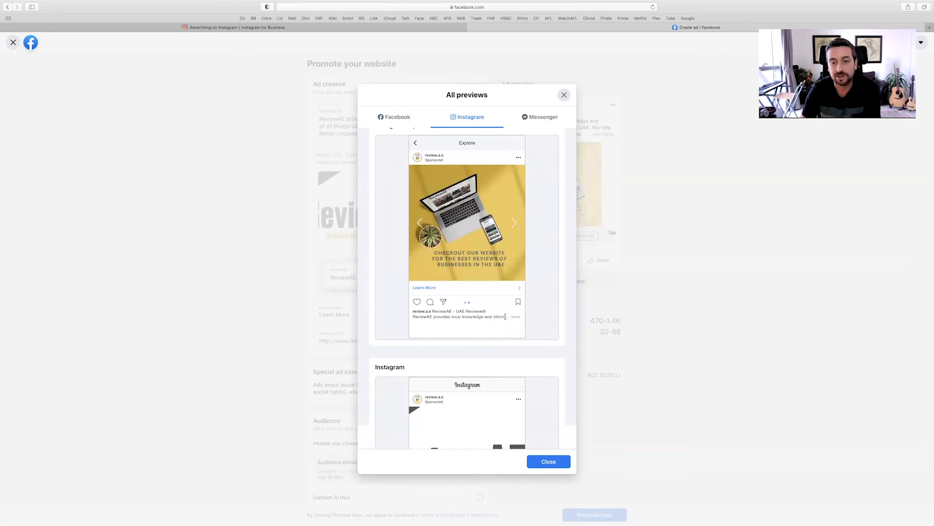
pyautogui.scroll(-1, 527, 191)
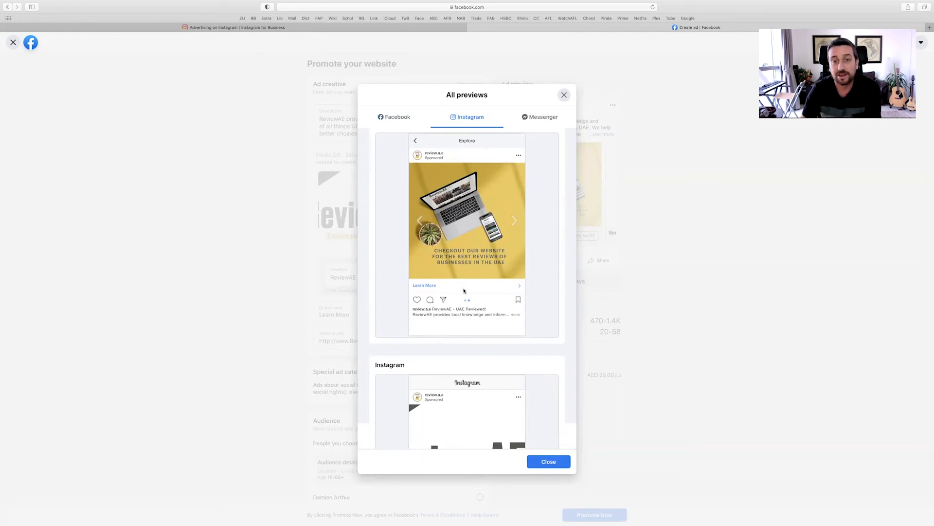
pyautogui.scroll(-10, 463, 291)
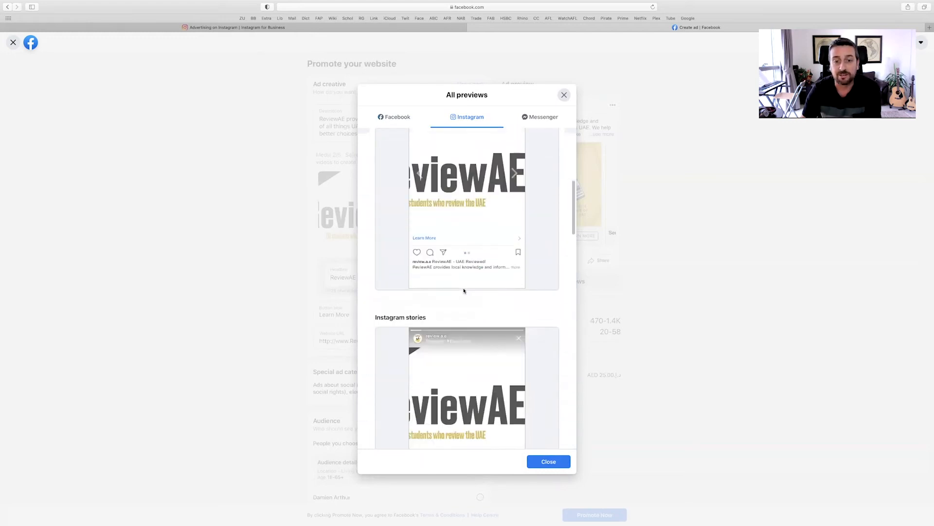
pyautogui.press('Escape')
# Review the ad's special category, audience, duration and daily budget settings alongside the estimated daily results
pyautogui.scroll(-3, 397, 265)
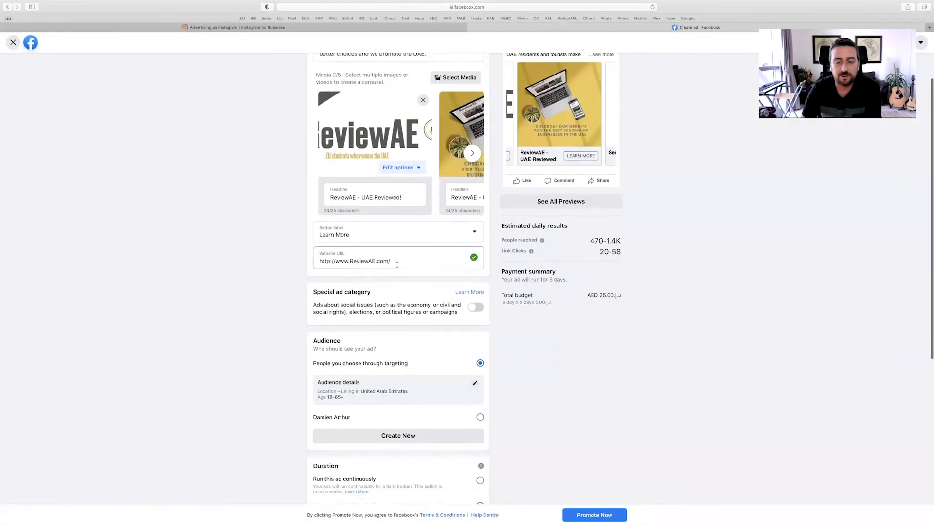
pyautogui.scroll(-3, 397, 265)
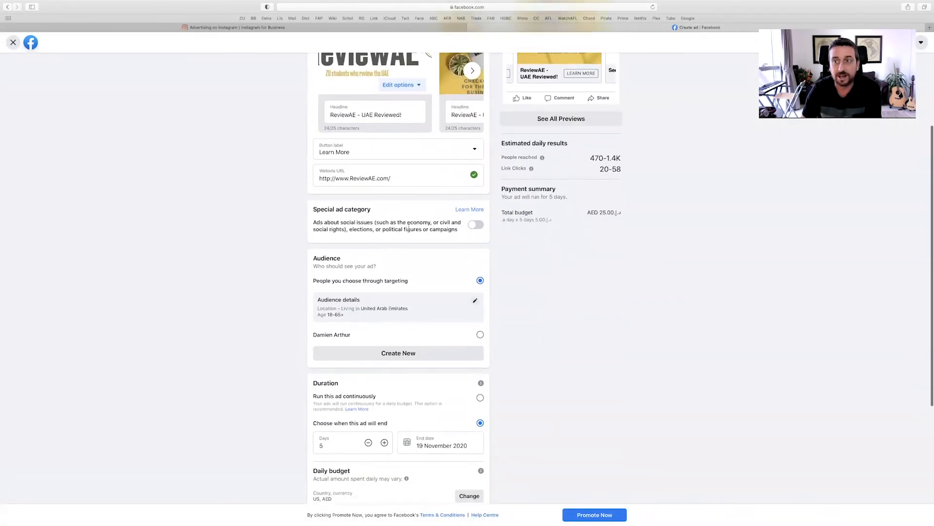
pyautogui.scroll(-4, 409, 225)
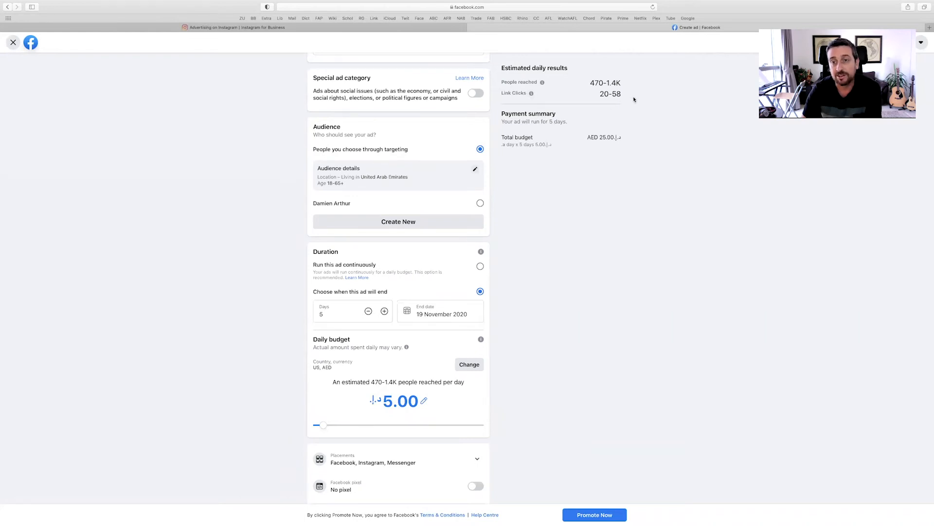
# Change the ad audience's location from the whole country to the city of Abu Dhabi with a 40 km radius, and save the audience
pyautogui.click(475, 170)
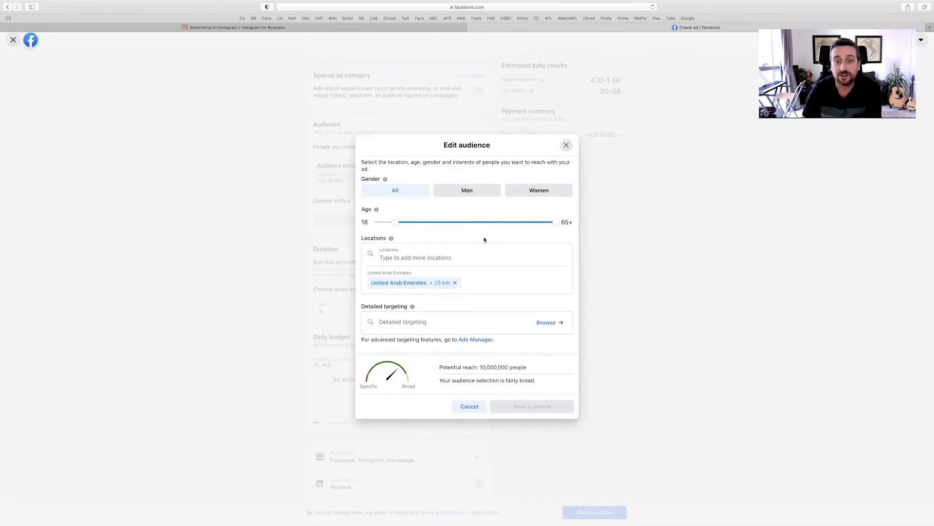
pyautogui.click(393, 259)
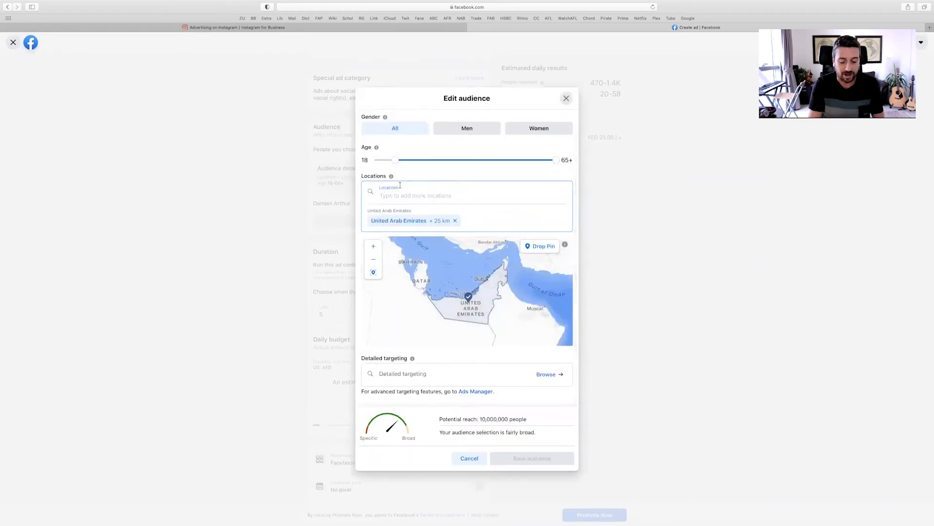
pyautogui.write('abu dhabi')
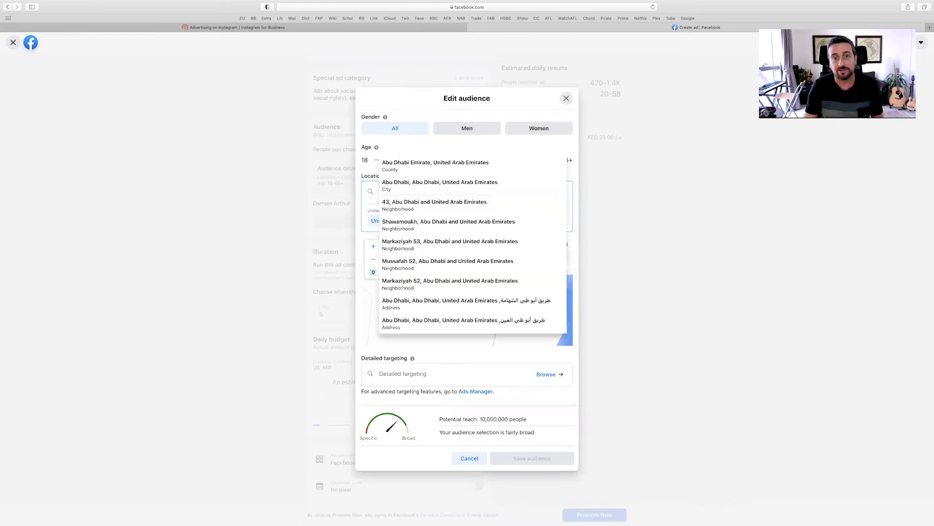
pyautogui.click(437, 185)
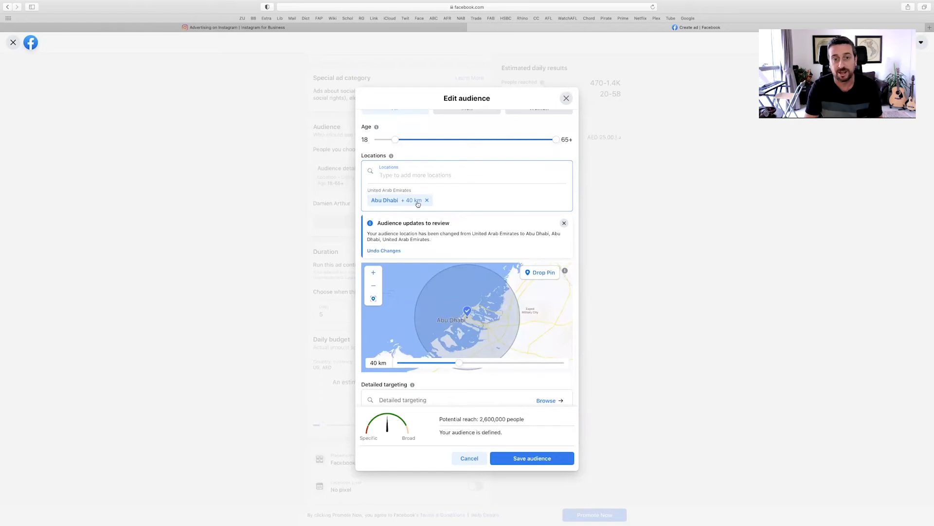
pyautogui.scroll(-5, 489, 285)
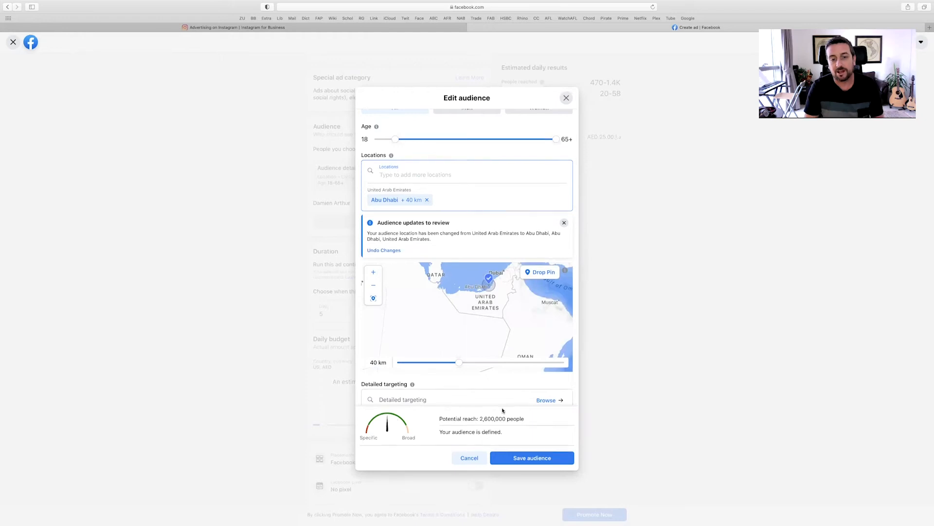
pyautogui.click(530, 463)
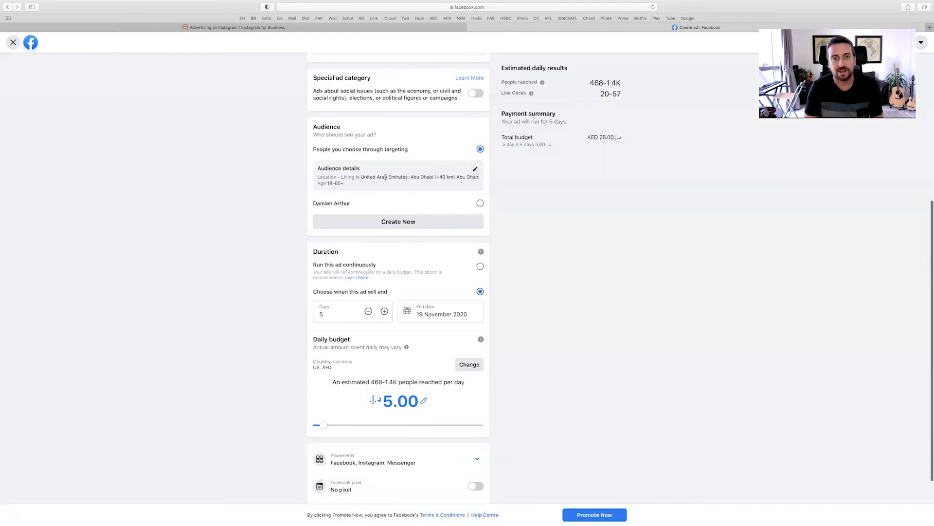
# Reopen the audience for editing and add the education level At university to its detailed demographic targeting
pyautogui.click(475, 169)
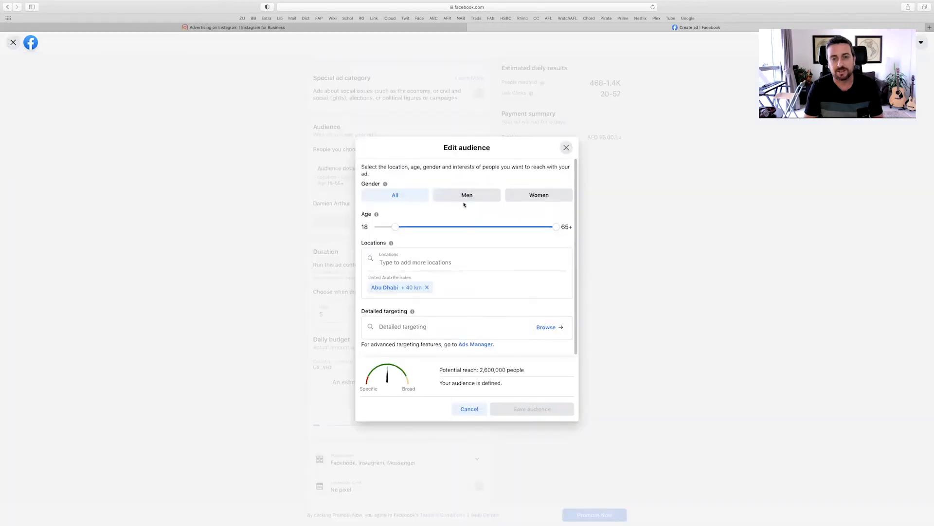
pyautogui.scroll(-1, 446, 233)
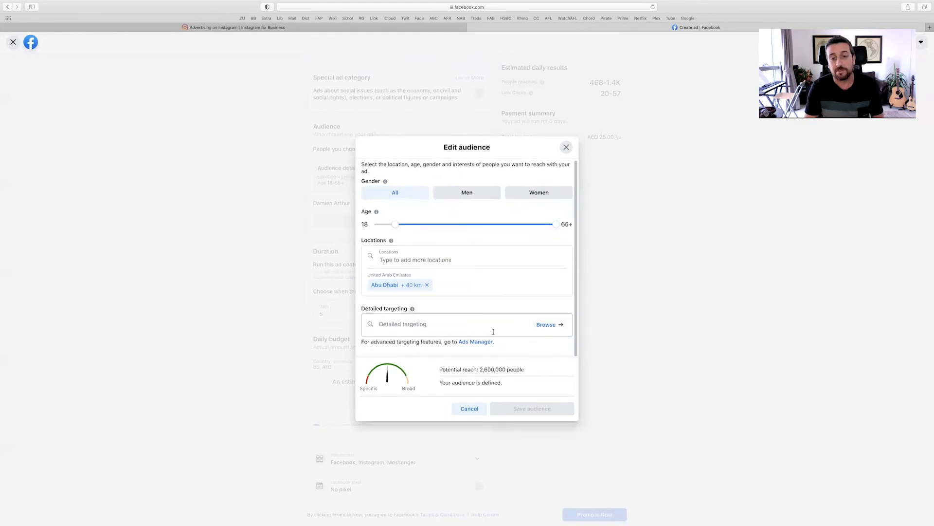
pyautogui.click(548, 326)
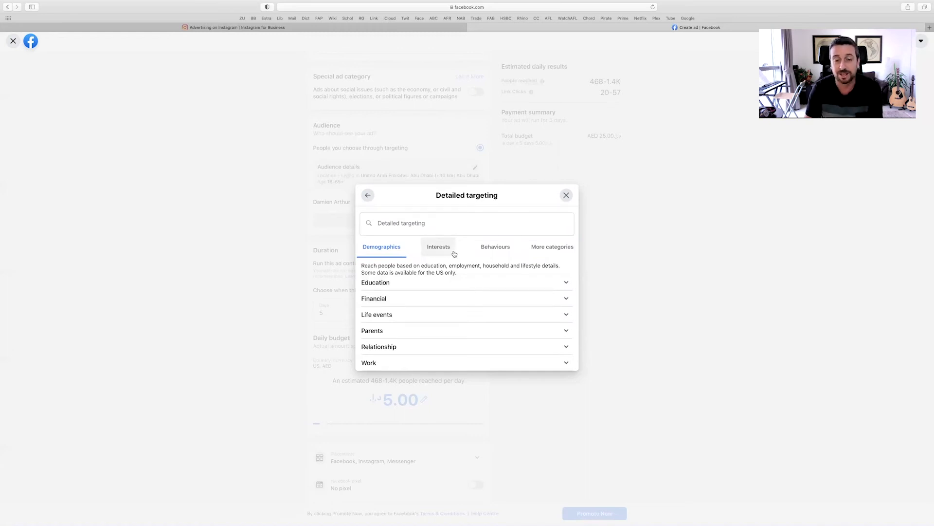
pyautogui.click(441, 283)
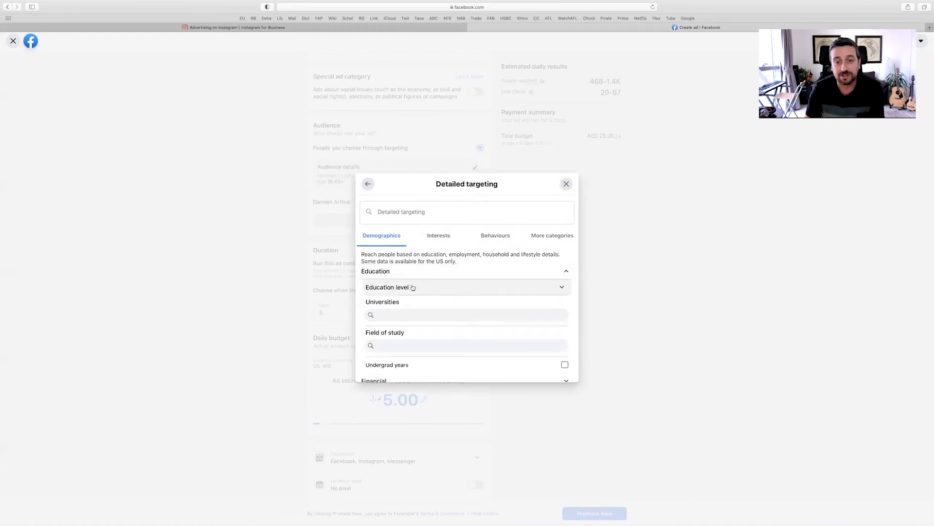
pyautogui.click(439, 291)
pyautogui.scroll(-1, 445, 328)
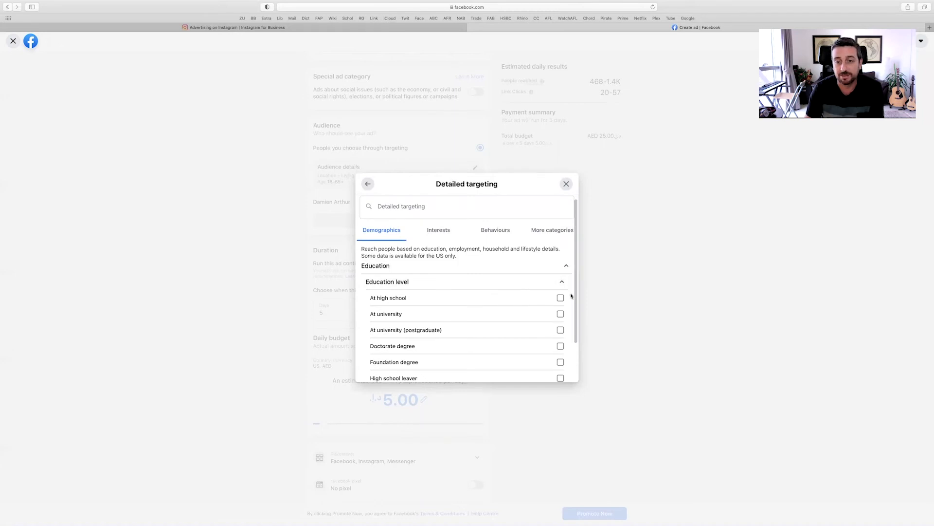
pyautogui.scroll(-2, 564, 301)
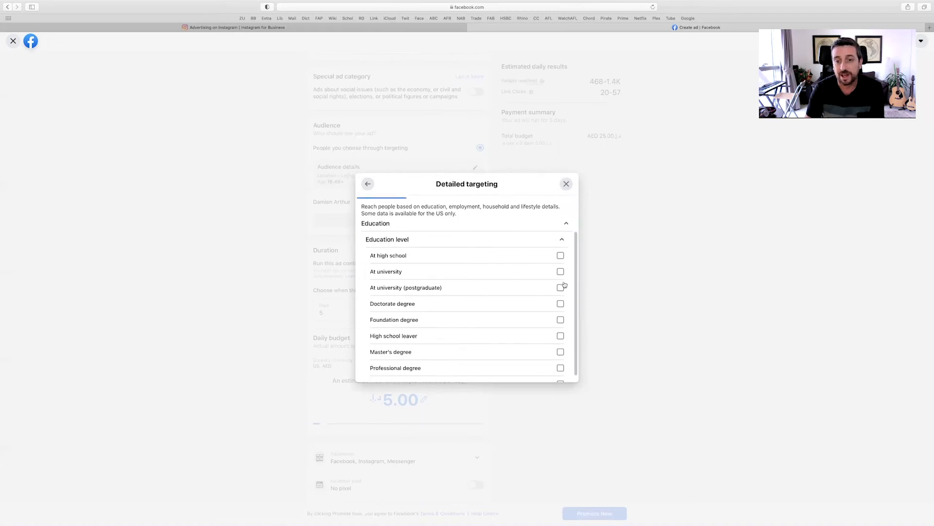
pyautogui.click(560, 271)
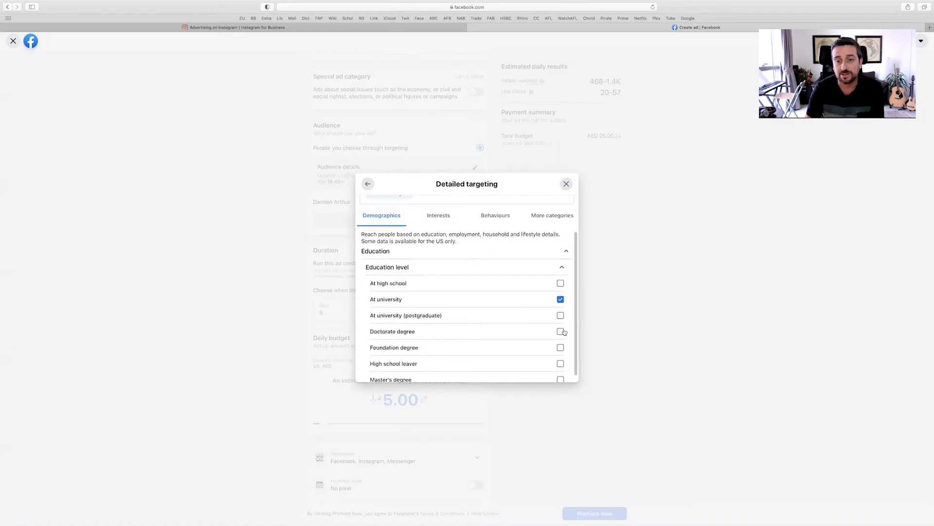
# Add the education levels At university (postgraduate), Some university and University graduate to the detailed targeting
pyautogui.scroll(-1, 545, 293)
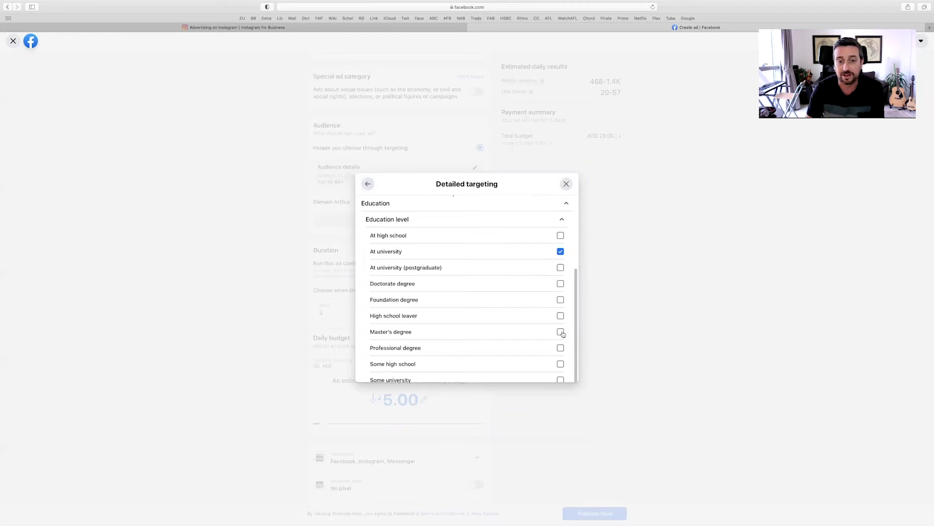
pyautogui.click(560, 267)
pyautogui.scroll(-2, 515, 310)
pyautogui.click(560, 342)
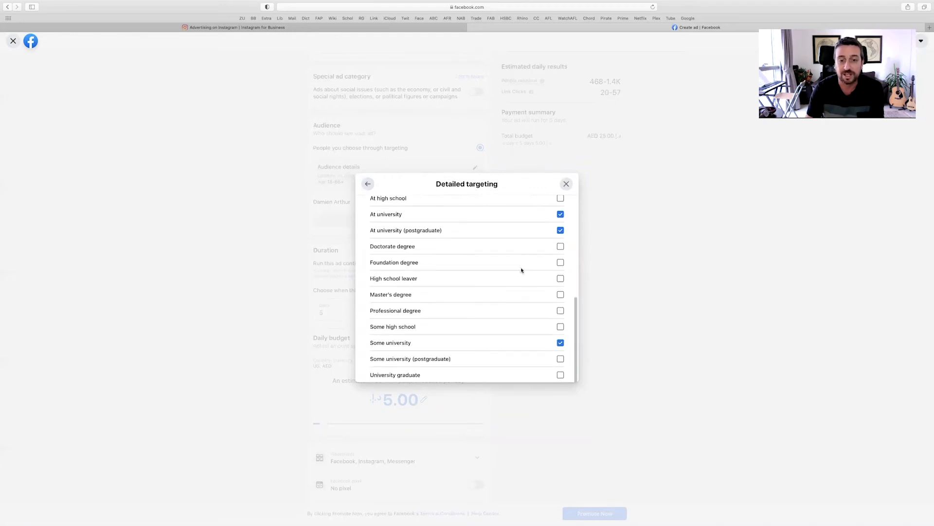
pyautogui.scroll(-2, 540, 302)
pyautogui.click(560, 339)
pyautogui.scroll(1, 561, 314)
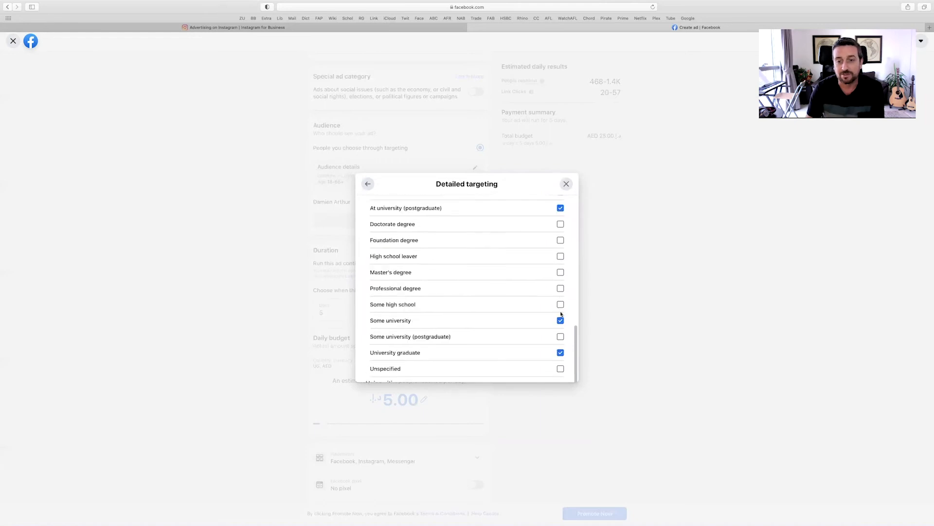
# Remove At university (postgraduate) and Some university, and review the education levels selected for targeting
pyautogui.click(560, 208)
pyautogui.scroll(3, 536, 219)
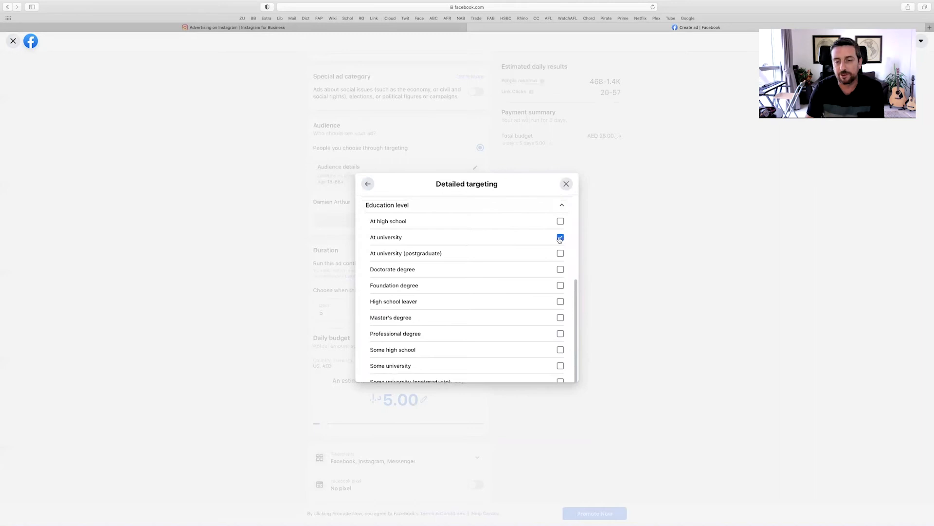
pyautogui.scroll(-1, 479, 308)
pyautogui.scroll(-4, 505, 327)
pyautogui.scroll(7, 505, 327)
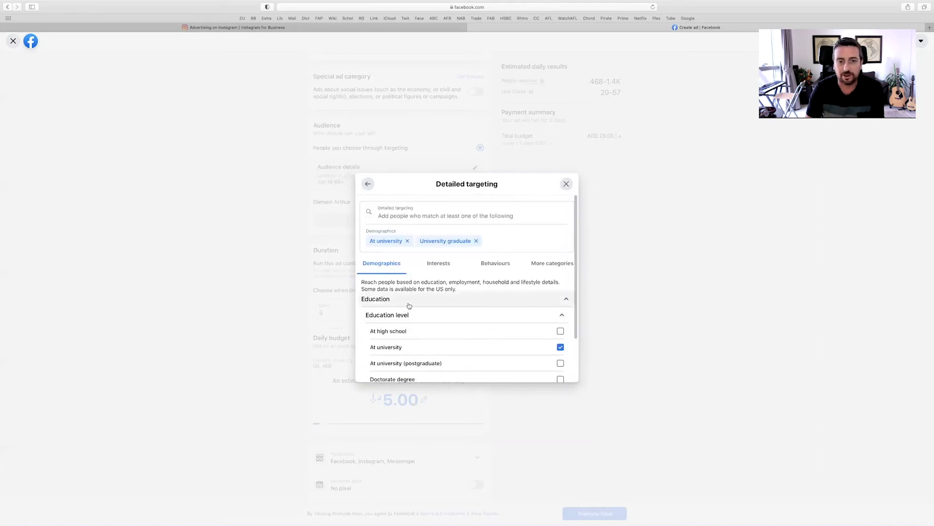
# Add Zayed University to the audience's education targeting as a university
pyautogui.click(566, 300)
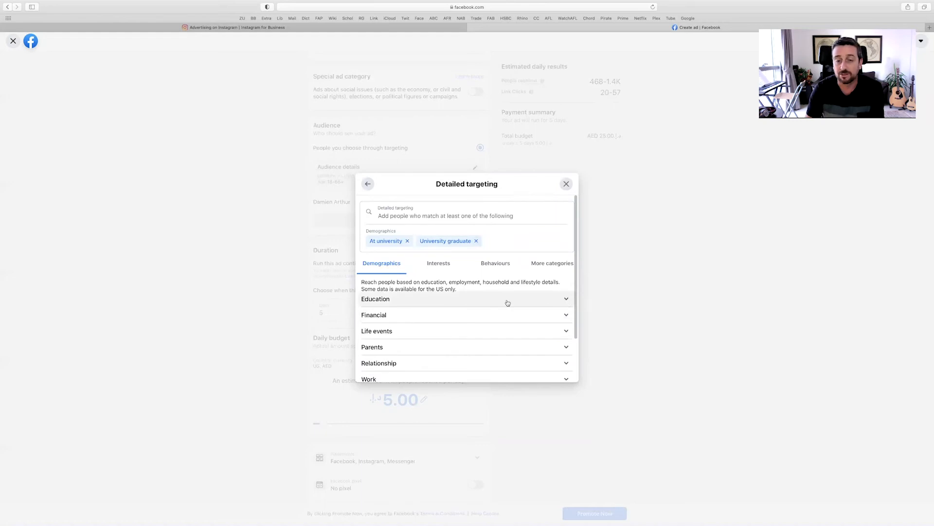
pyautogui.click(565, 299)
pyautogui.click(393, 333)
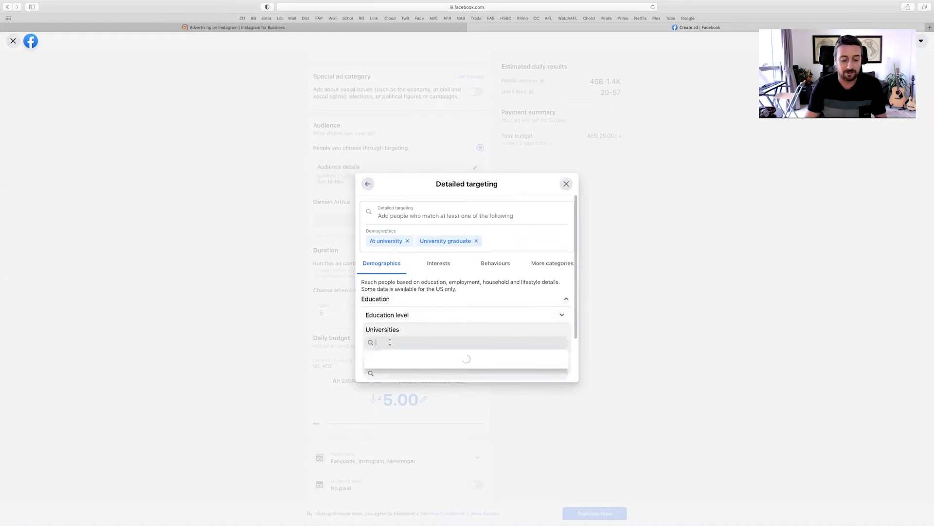
pyautogui.write('zayed university')
pyautogui.click(406, 360)
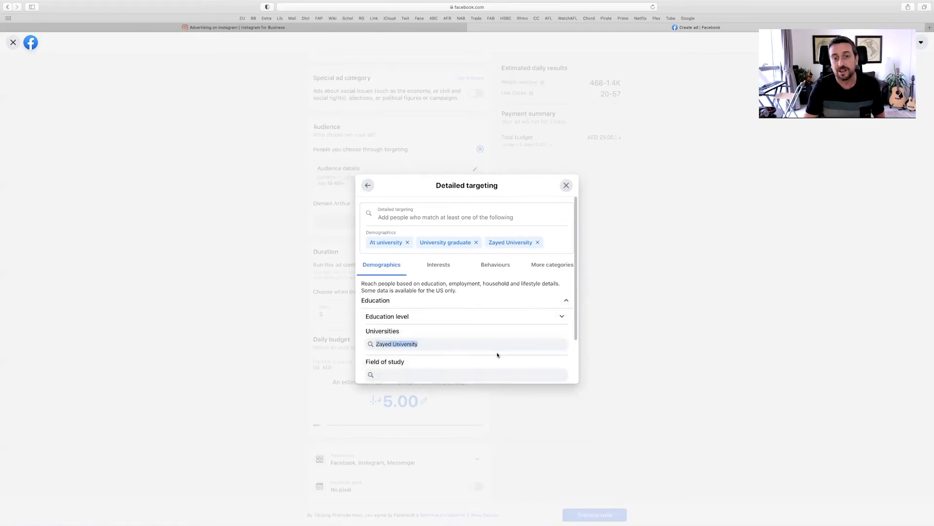
# Look through the Financial demographics and their income options, and collapse the category
pyautogui.scroll(-5, 501, 355)
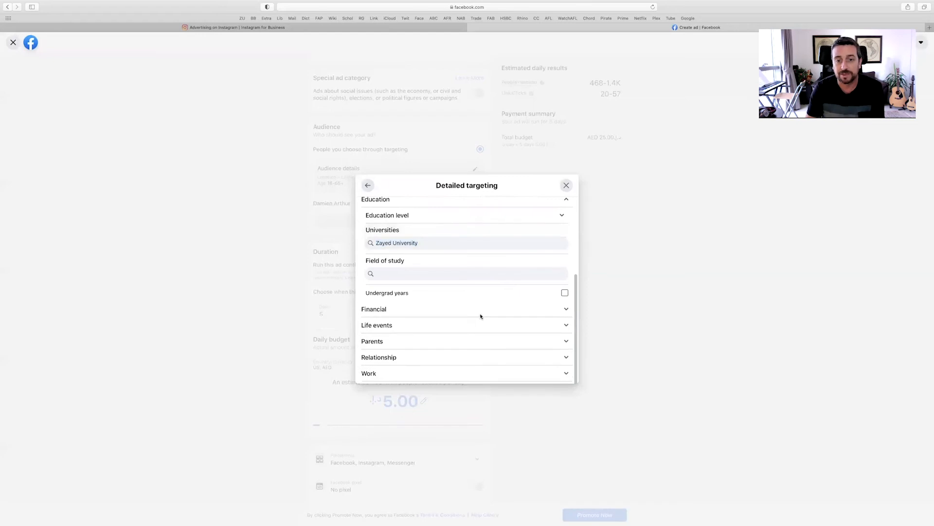
pyautogui.click(535, 310)
pyautogui.scroll(-1, 469, 315)
pyautogui.click(484, 310)
pyautogui.scroll(-3, 510, 329)
pyautogui.scroll(2, 510, 332)
pyautogui.click(562, 280)
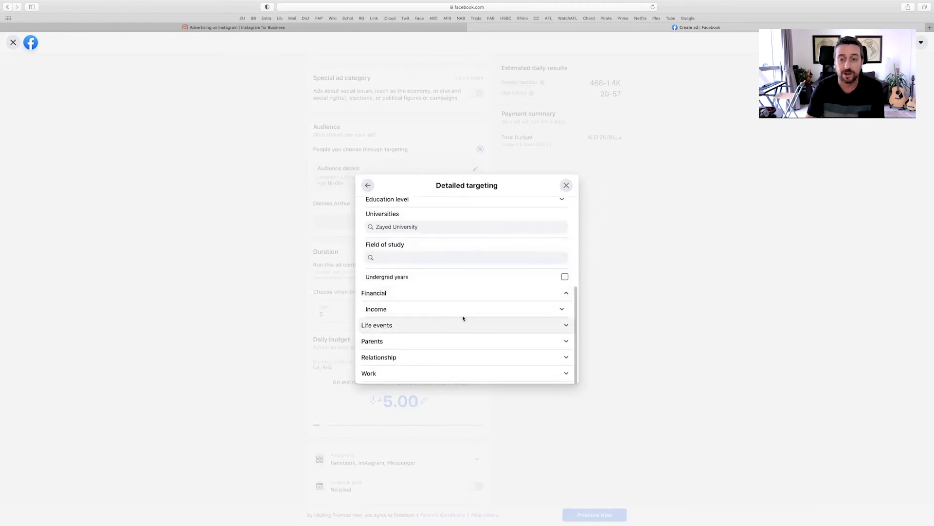
pyautogui.click(564, 293)
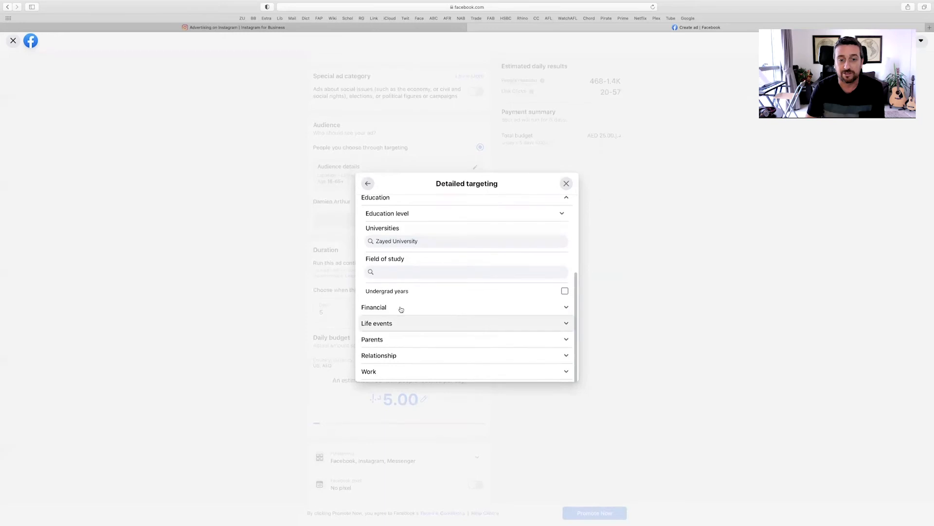
# Look through the targeting options available under the Life events demographics
pyautogui.click(448, 327)
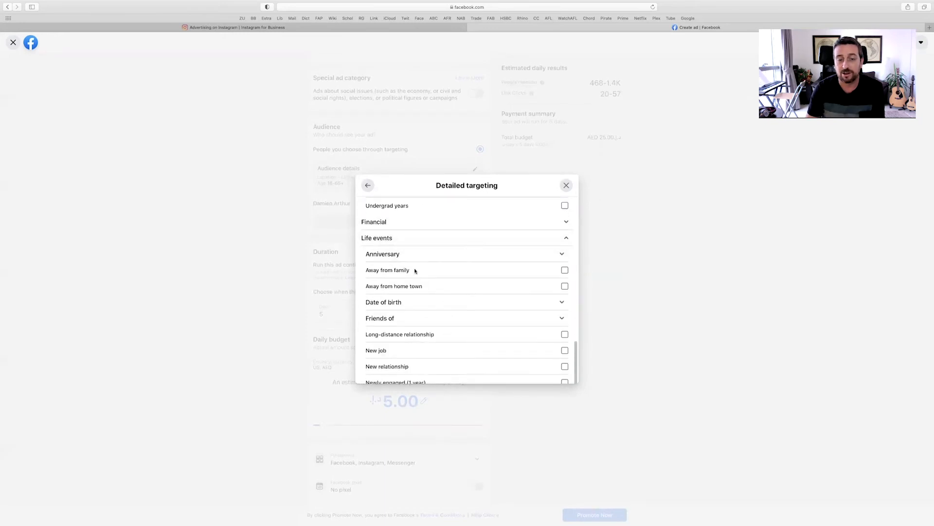
pyautogui.scroll(-1, 459, 290)
pyautogui.click(552, 282)
pyautogui.click(552, 282)
pyautogui.scroll(-2, 467, 314)
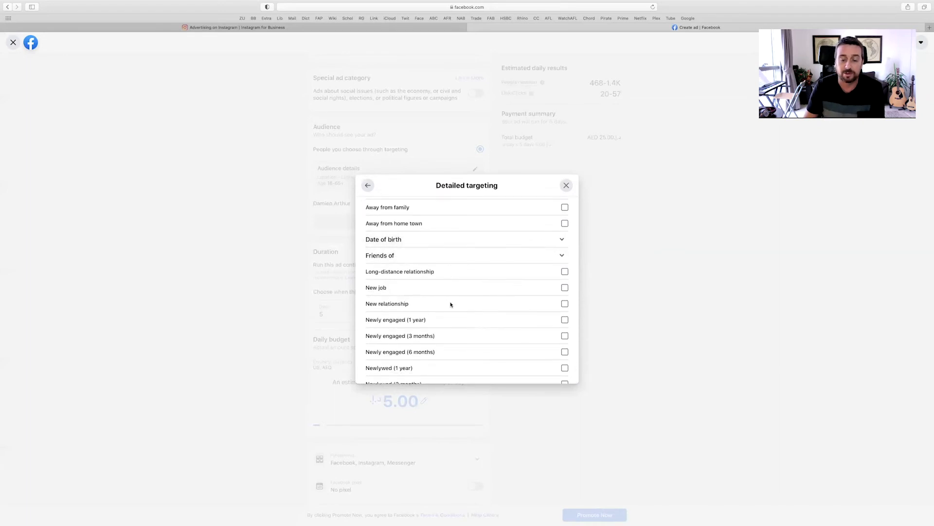
# Try New relationship as a life event for targeting, clear it again, and view the remaining life events
pyautogui.click(564, 304)
pyautogui.scroll(1, 536, 311)
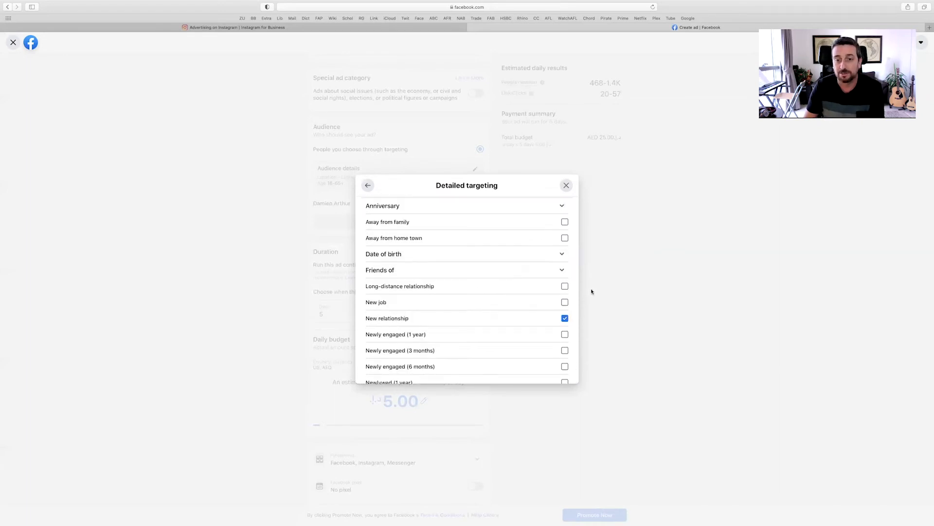
pyautogui.scroll(-1, 555, 305)
pyautogui.click(562, 303)
pyautogui.scroll(-3, 501, 320)
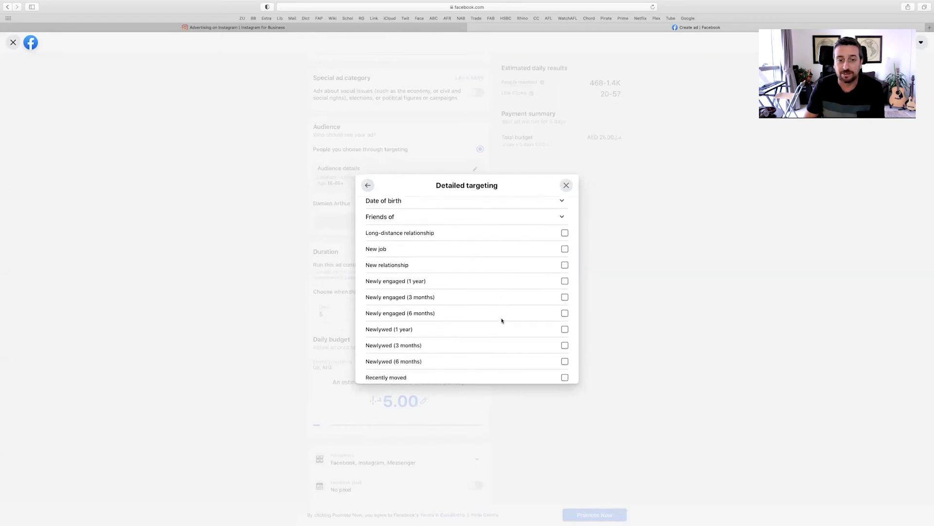
pyautogui.scroll(-2, 486, 339)
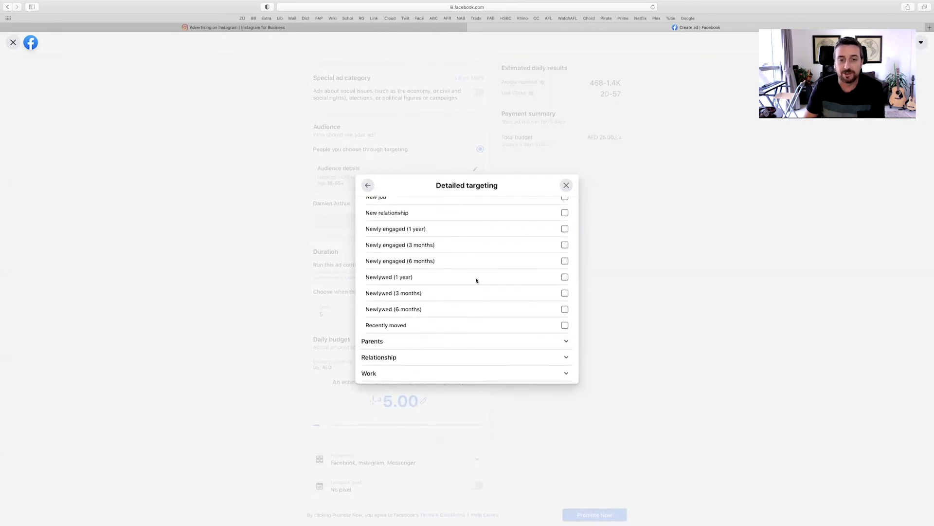
# Try New parents (0-12 months) under the Parents demographics, review the other parent groups, and clear the selection
pyautogui.scroll(-1, 421, 289)
pyautogui.click(440, 344)
pyautogui.scroll(-1, 487, 343)
pyautogui.click(540, 342)
pyautogui.scroll(-3, 490, 360)
pyautogui.click(562, 311)
pyautogui.scroll(1, 486, 321)
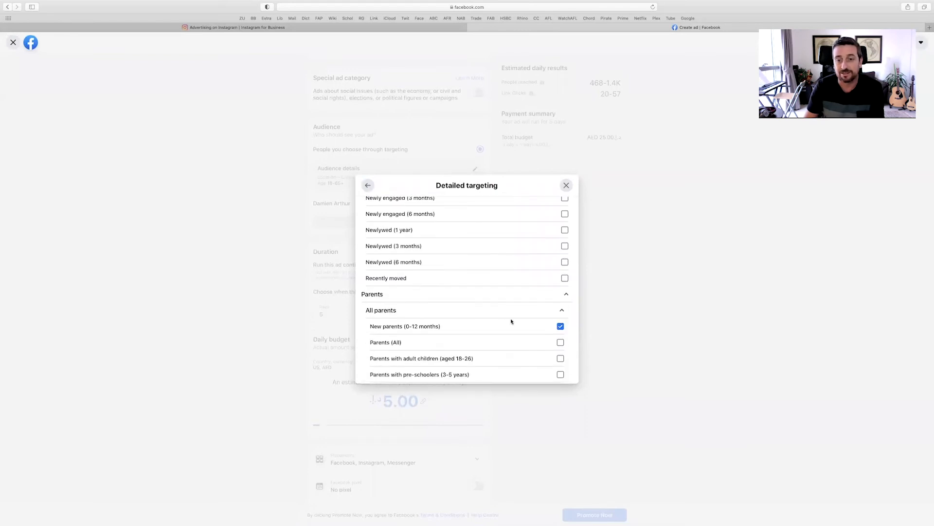
pyautogui.scroll(-5, 516, 316)
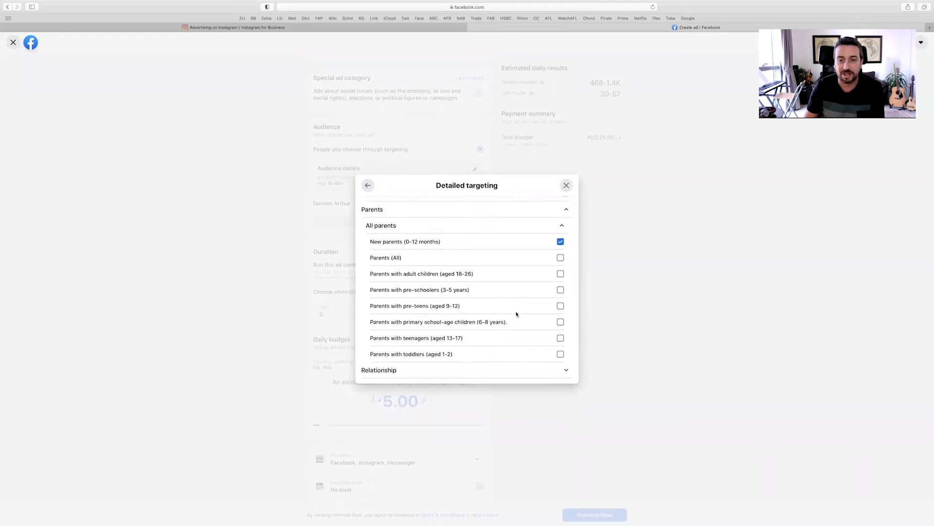
pyautogui.click(560, 236)
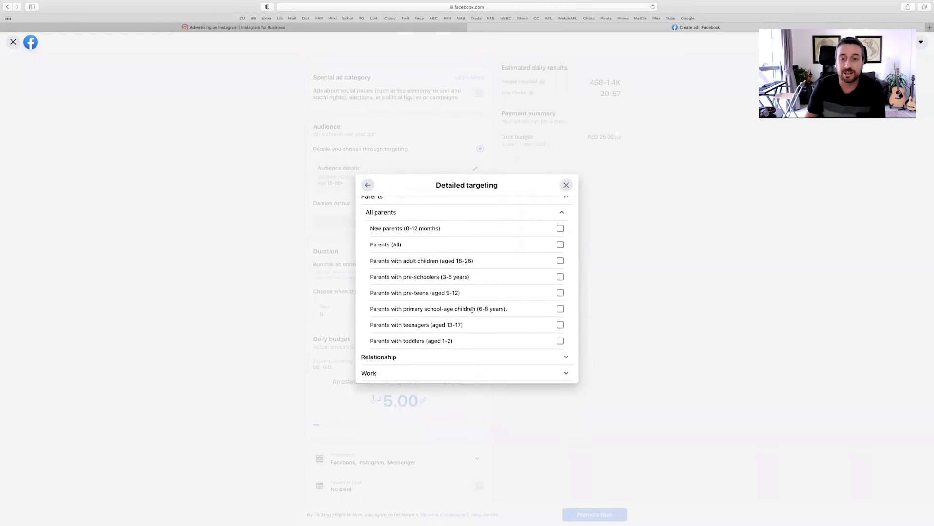
# Examine the Work demographics, including the employer and job title fields and the list of industries
pyautogui.click(539, 373)
pyautogui.scroll(-2, 526, 366)
pyautogui.scroll(-2, 527, 365)
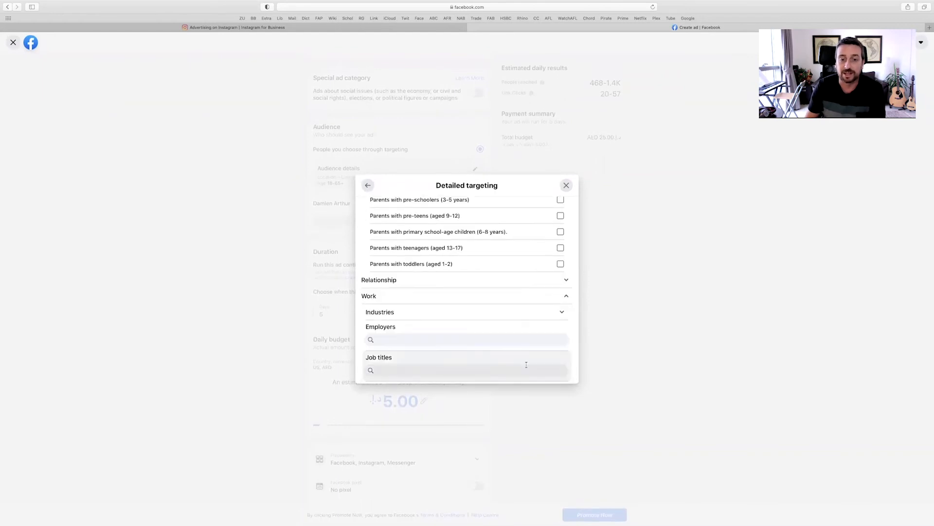
pyautogui.click(554, 311)
pyautogui.scroll(-3, 458, 321)
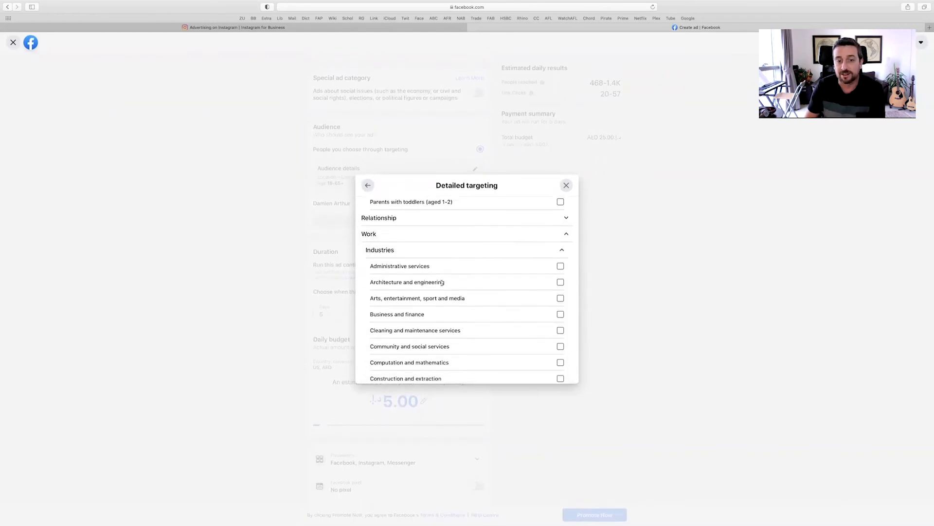
# Look through the relationship status options offered under the Relationship demographics
pyautogui.click(486, 218)
pyautogui.click(489, 236)
pyautogui.scroll(-1, 466, 266)
pyautogui.scroll(-1, 438, 273)
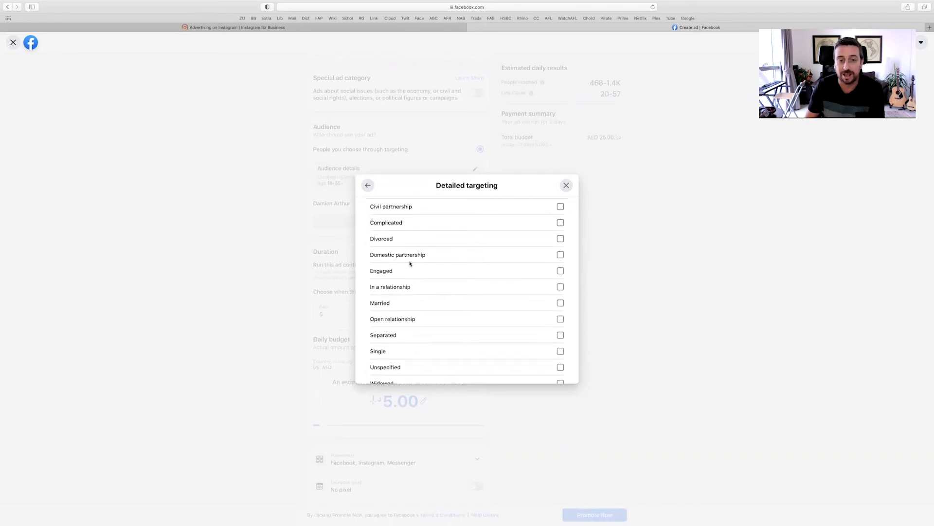
# Leave the detailed targeting selection without adding any relationship or work demographics, and return to the ad form
pyautogui.scroll(-2, 433, 286)
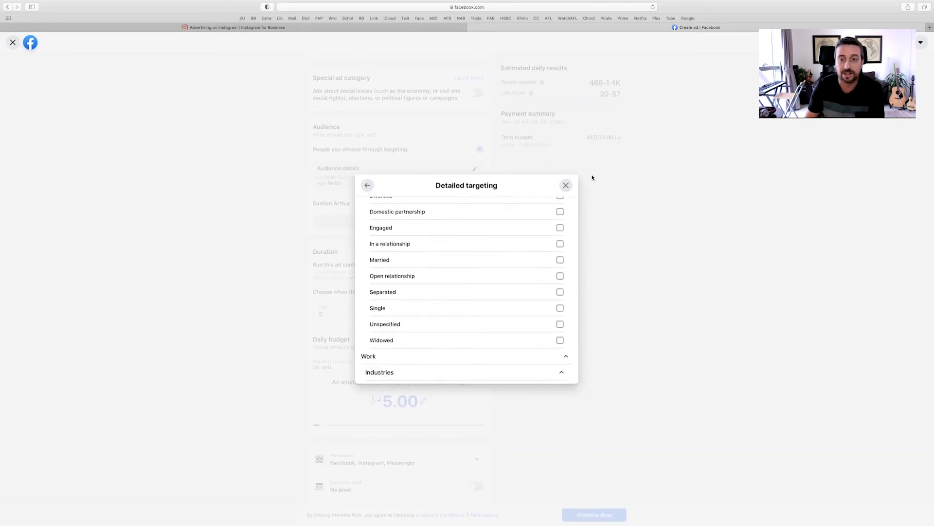
pyautogui.click(565, 185)
pyautogui.click(547, 295)
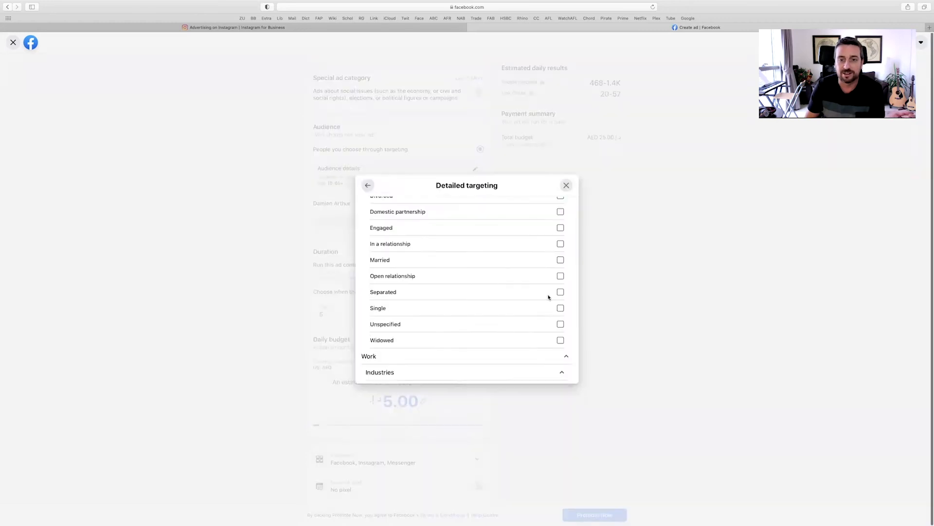
pyautogui.scroll(-2, 348, 234)
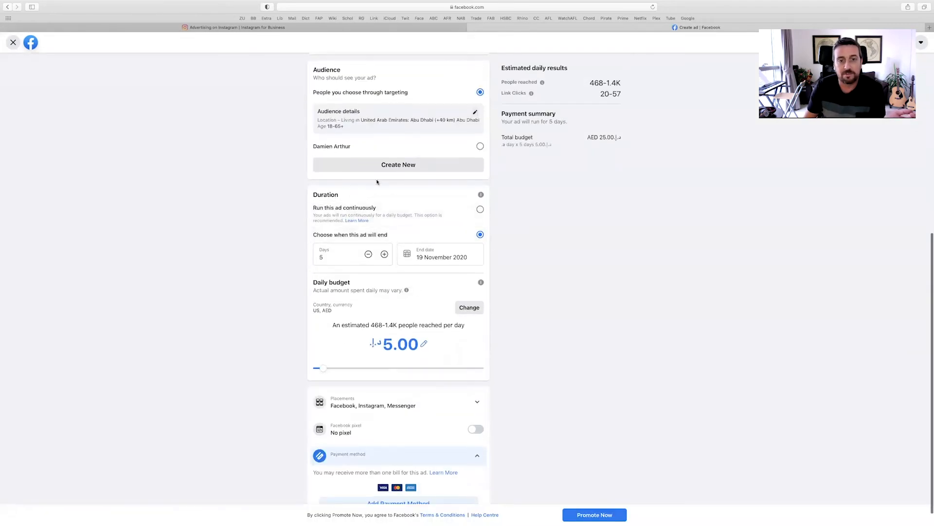
# Try running the ad continuously, and then switch the duration back to a chosen end date
pyautogui.scroll(1, 352, 208)
pyautogui.scroll(1, 352, 209)
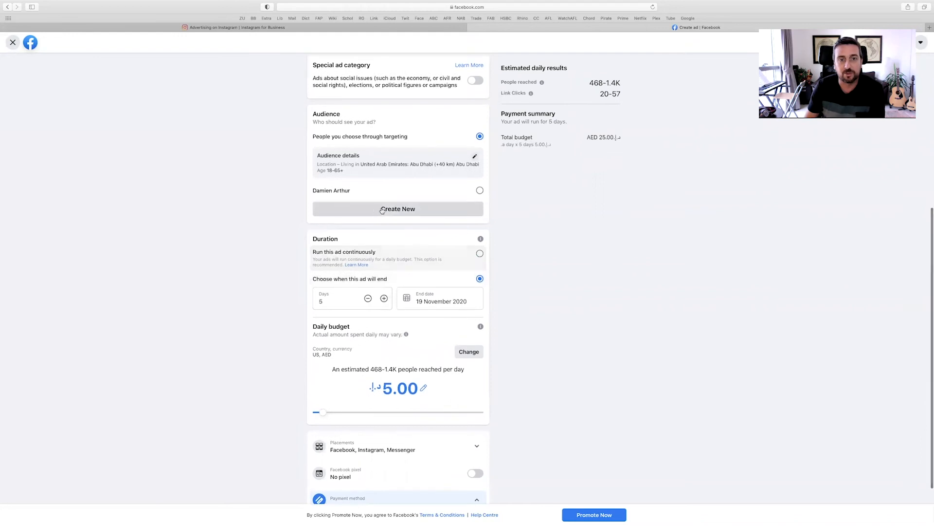
pyautogui.scroll(-1, 344, 252)
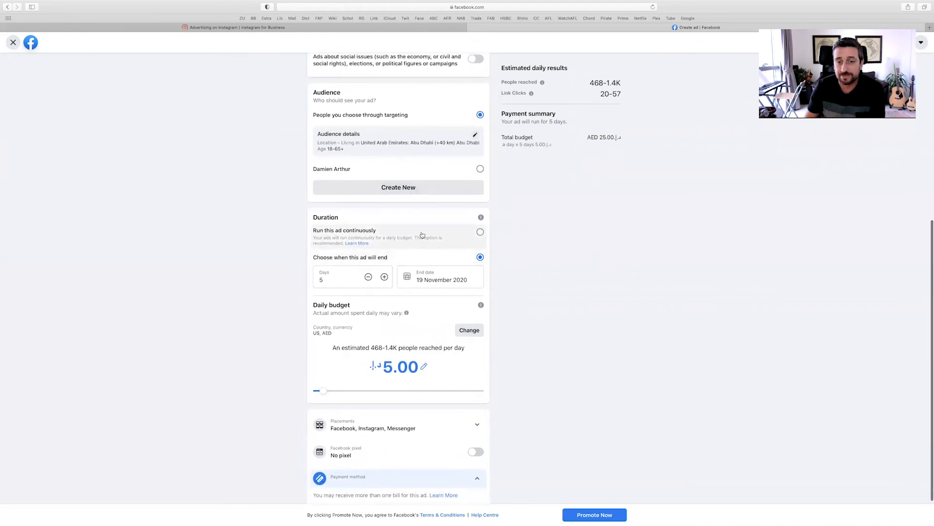
pyautogui.click(402, 236)
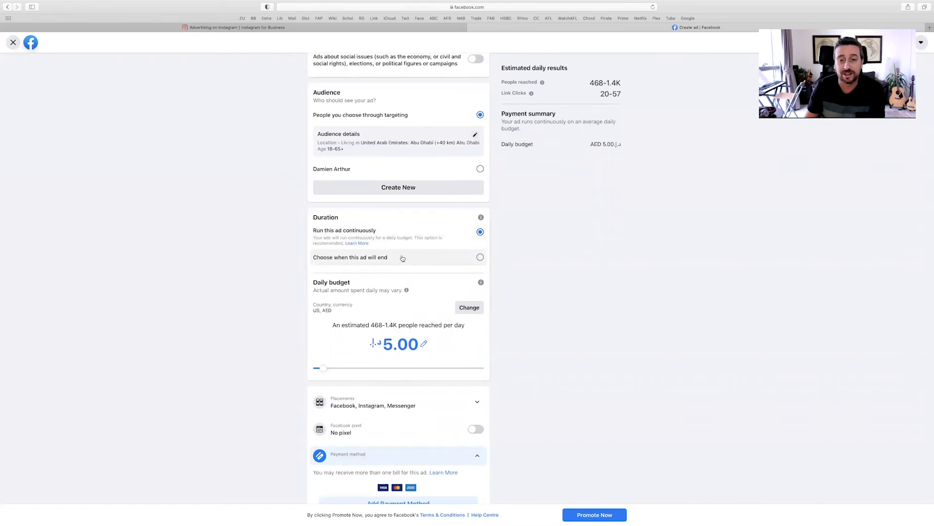
pyautogui.click(479, 258)
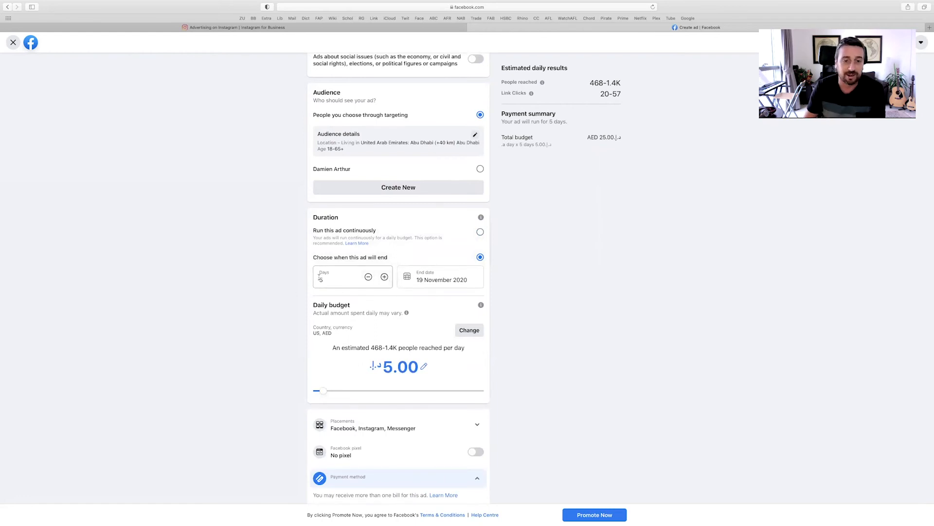
# Raise the ad's daily budget to AED 20.00
pyautogui.scroll(-2, 369, 273)
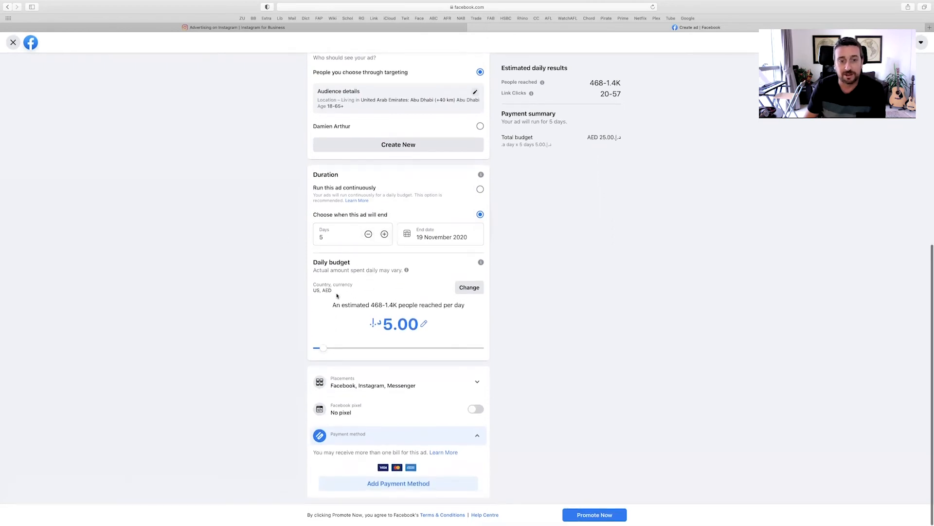
pyautogui.moveTo(319, 351); pyautogui.dragTo(347, 349)
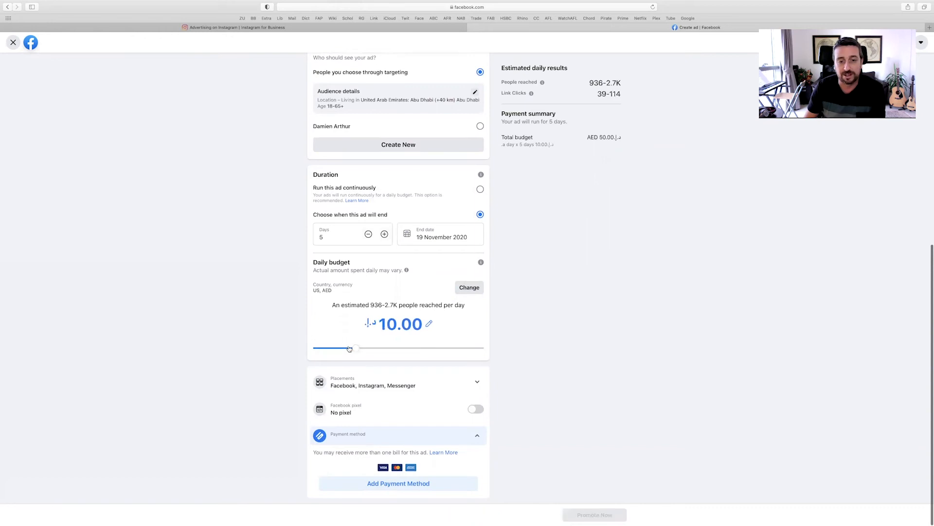
pyautogui.click(387, 349)
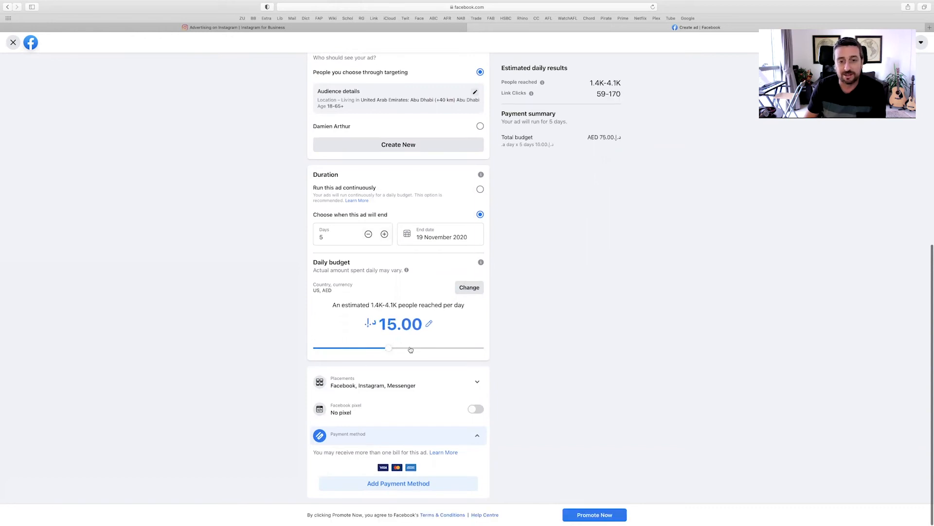
pyautogui.click(406, 349)
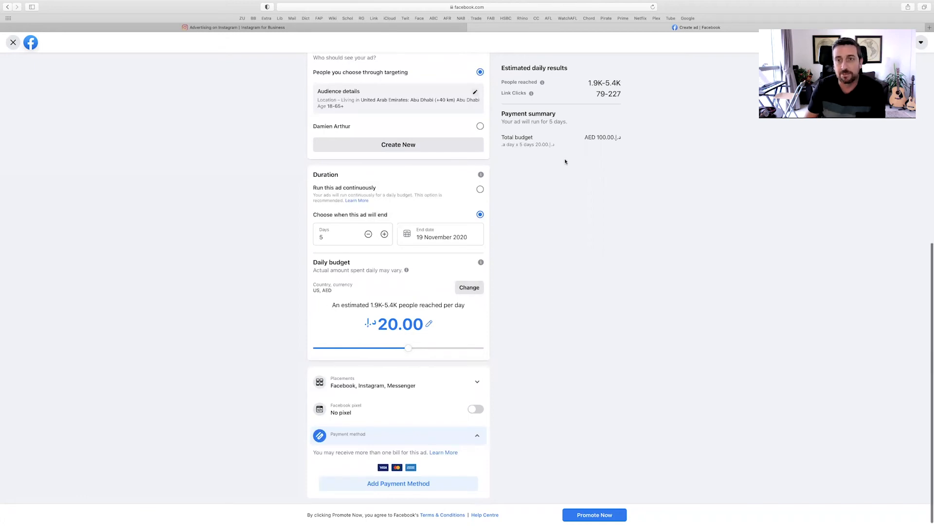
# Examine the estimated daily results for the ad, especially the range of link clicks
pyautogui.scroll(2, 565, 161)
pyautogui.scroll(-2, 564, 162)
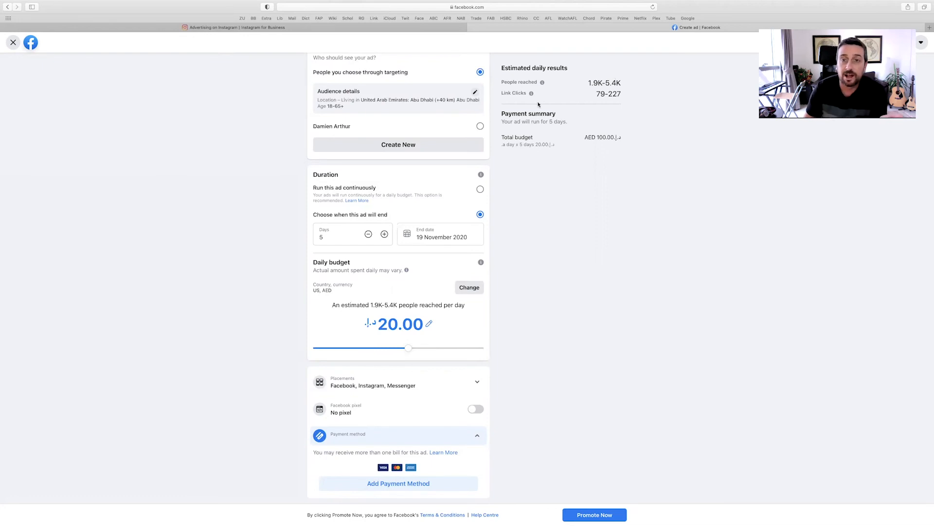
pyautogui.moveTo(531, 94)
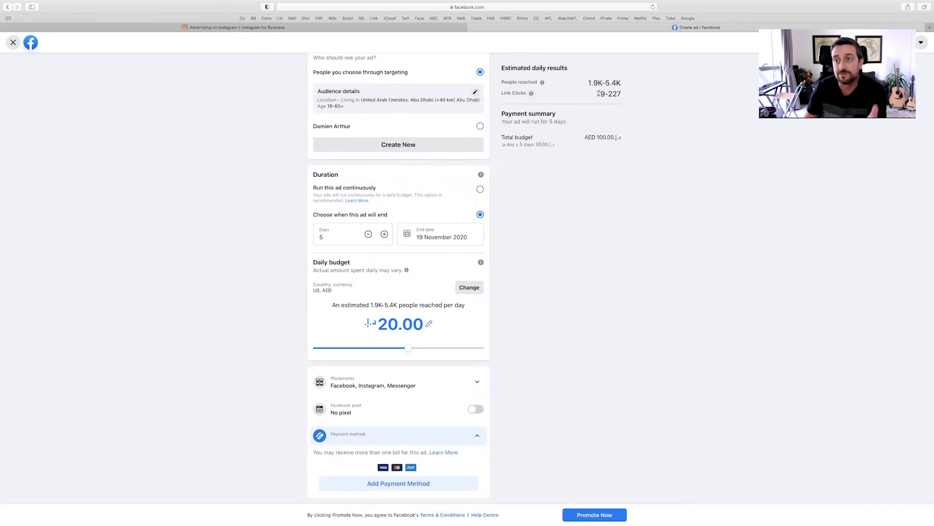
pyautogui.moveTo(595, 93); pyautogui.dragTo(624, 94)
pyautogui.click(598, 93)
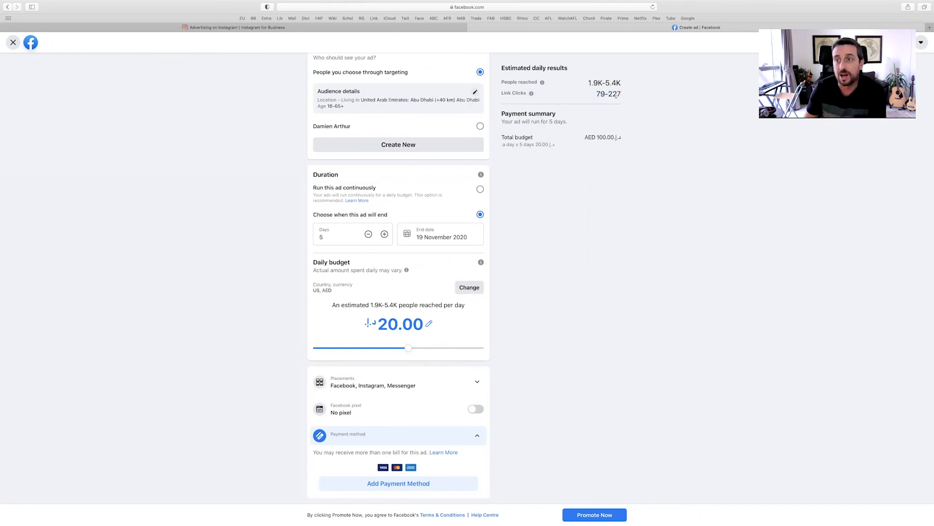
pyautogui.moveTo(621, 95); pyautogui.dragTo(592, 95)
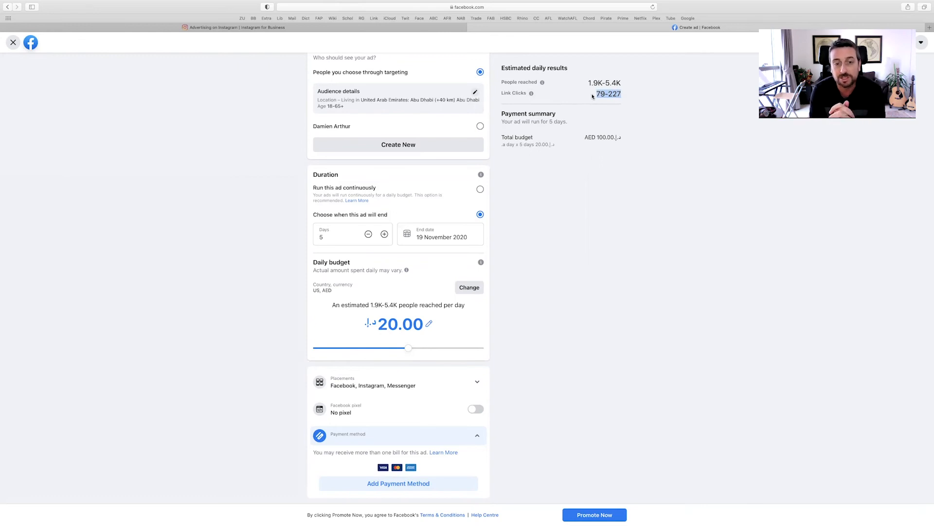
# Exclude Messenger from the ad's placements, keeping Facebook and Instagram selected
pyautogui.click(479, 383)
pyautogui.scroll(-3, 536, 366)
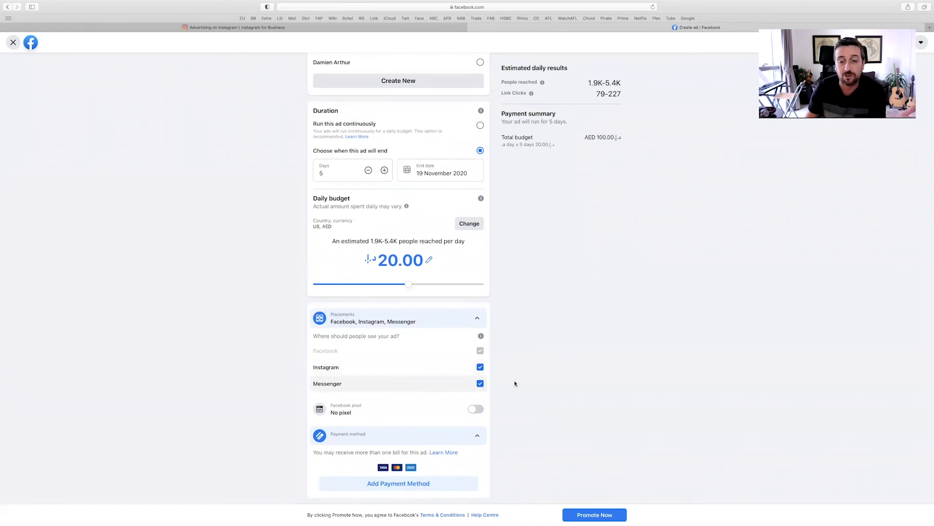
pyautogui.click(480, 384)
pyautogui.click(480, 384)
pyautogui.click(481, 385)
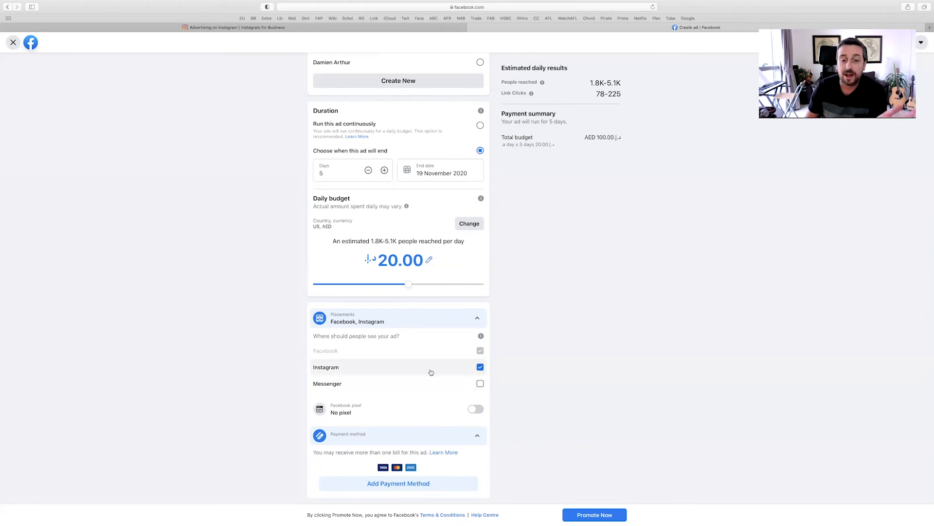
pyautogui.click(478, 368)
pyautogui.click(479, 368)
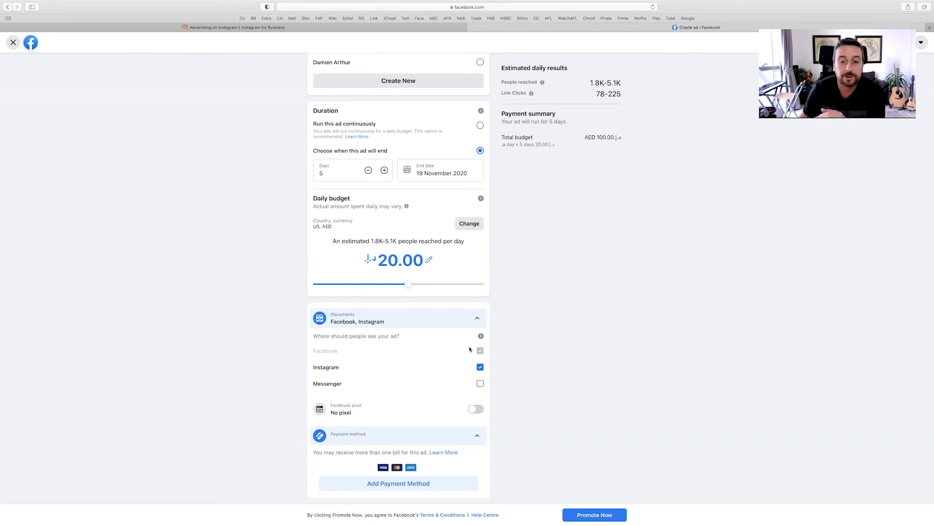
# Try the Facebook pixel option, switch it off again, and review the ad's overall settings
pyautogui.click(477, 409)
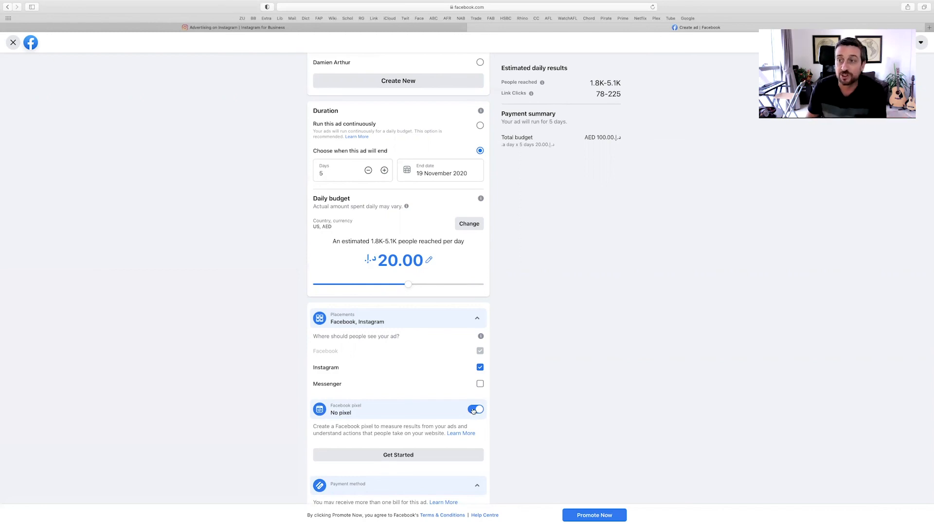
pyautogui.click(474, 410)
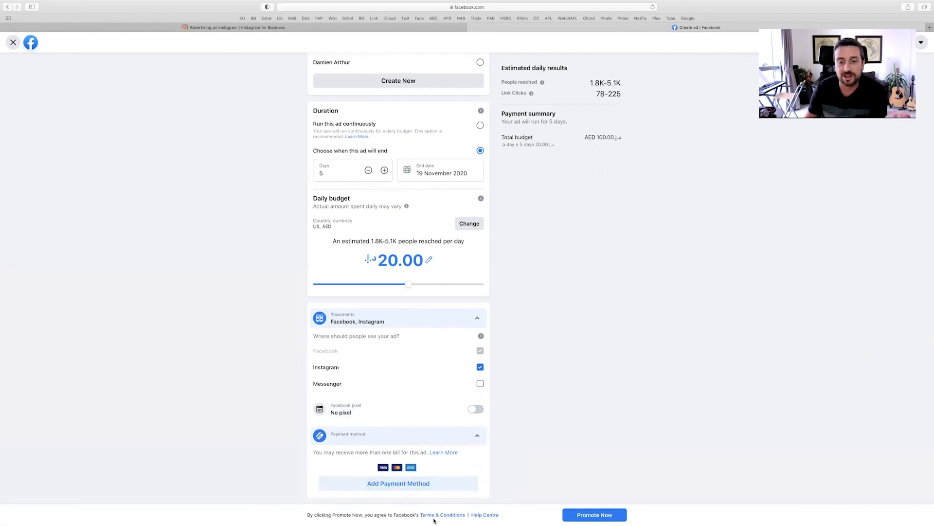
pyautogui.scroll(10, 402, 309)
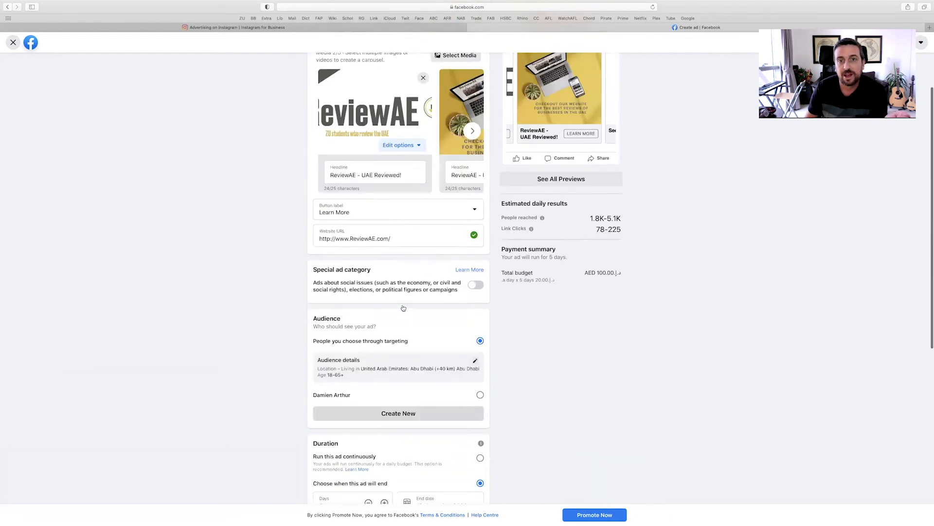
pyautogui.scroll(-10, 403, 419)
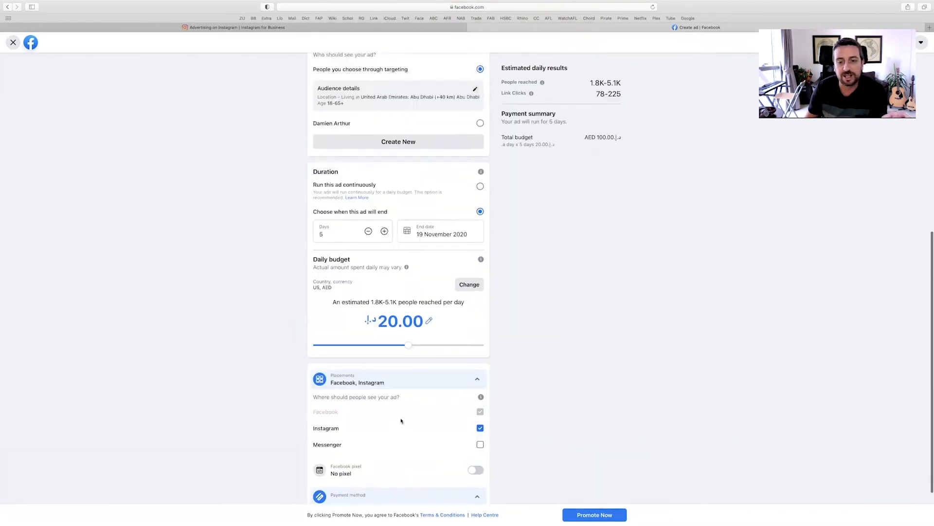
pyautogui.scroll(10, 451, 377)
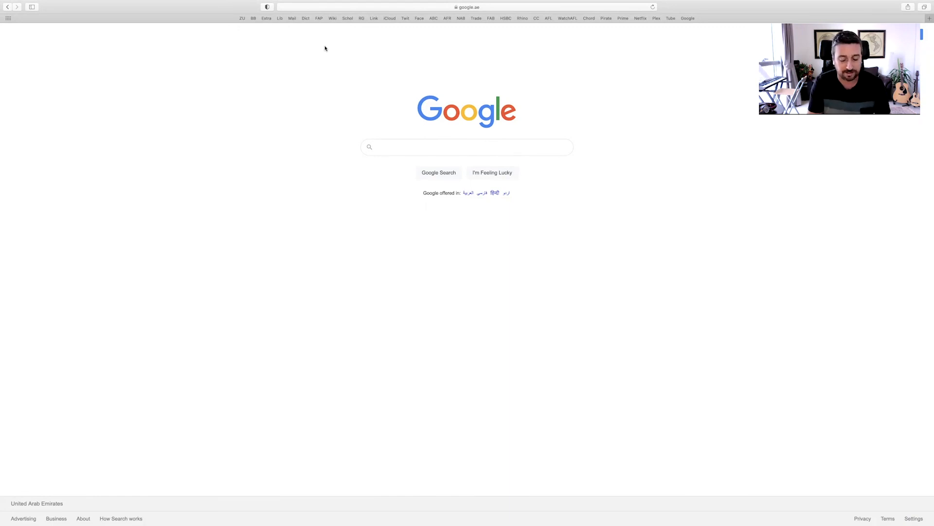
# Search Google for "twitter ads" and open the Twitter Ads site at ads.twitter.com
pyautogui.click(384, 146)
pyautogui.write('twitter ads')
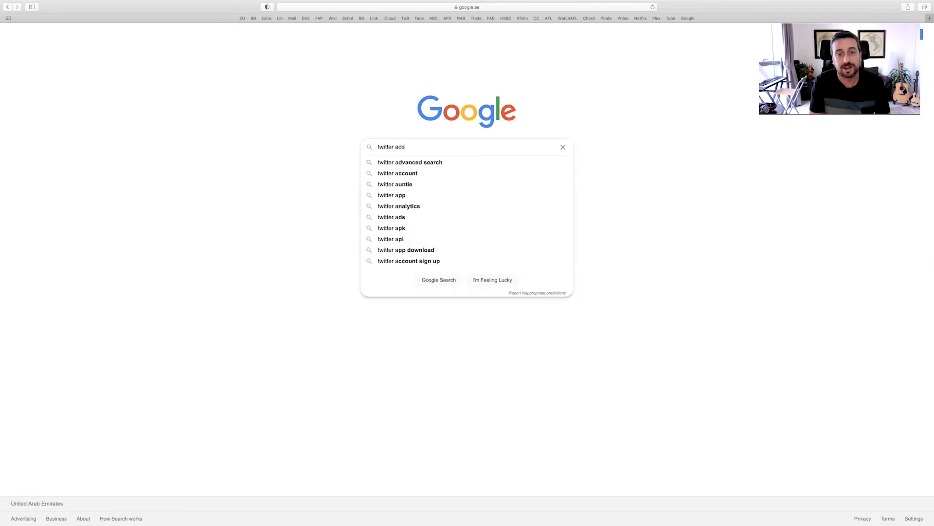
pyautogui.press('Return')
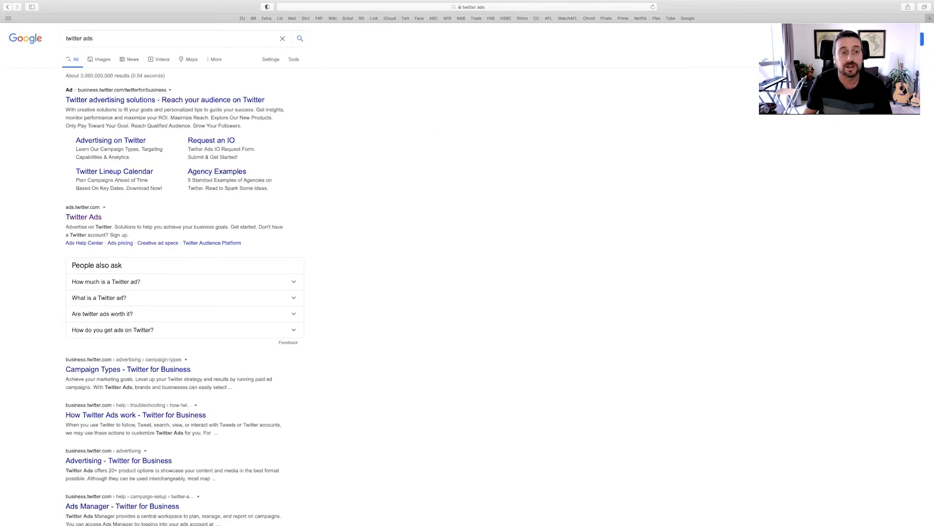
pyautogui.click(83, 217)
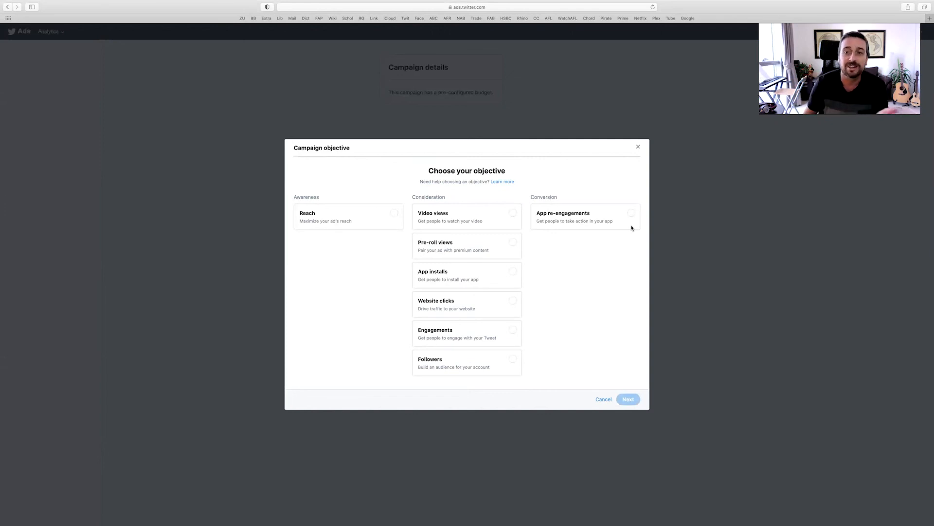
# Choose Website clicks as the Twitter campaign objective and confirm the change of objective
pyautogui.click(377, 219)
pyautogui.click(501, 310)
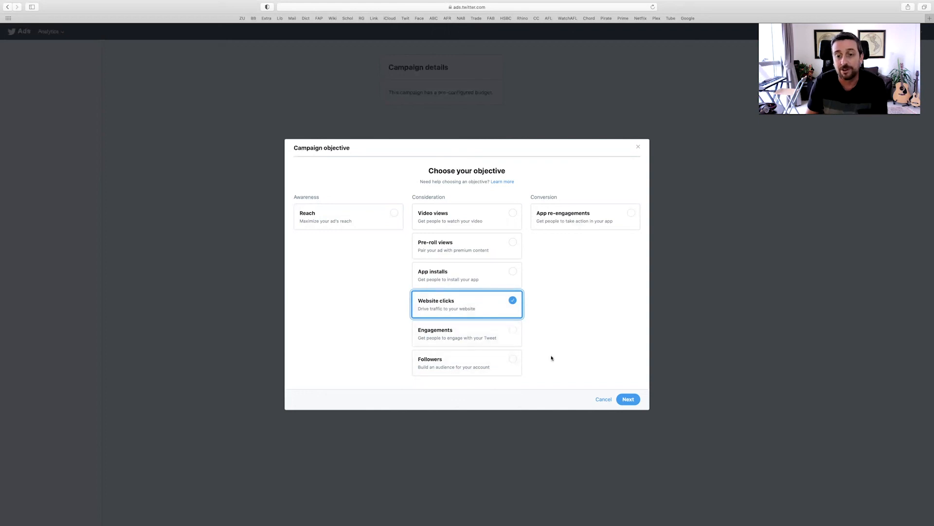
pyautogui.click(629, 400)
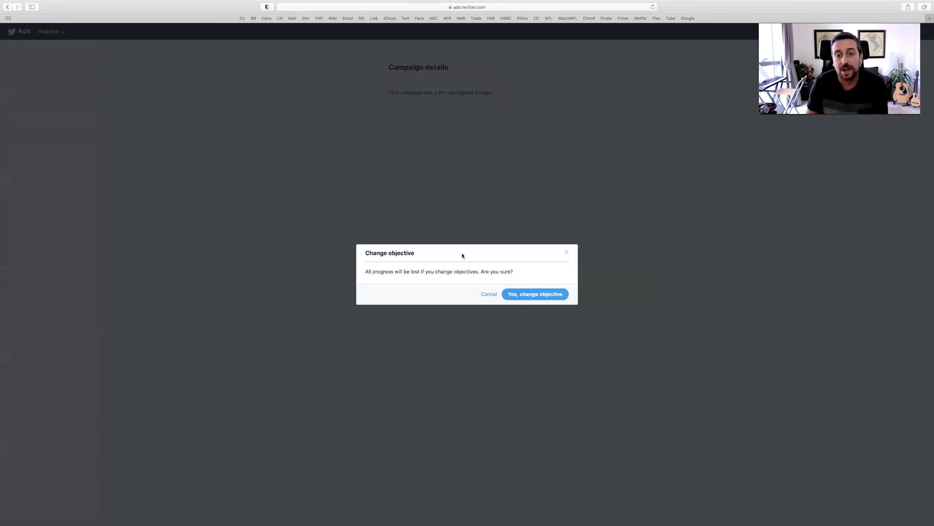
pyautogui.click(547, 295)
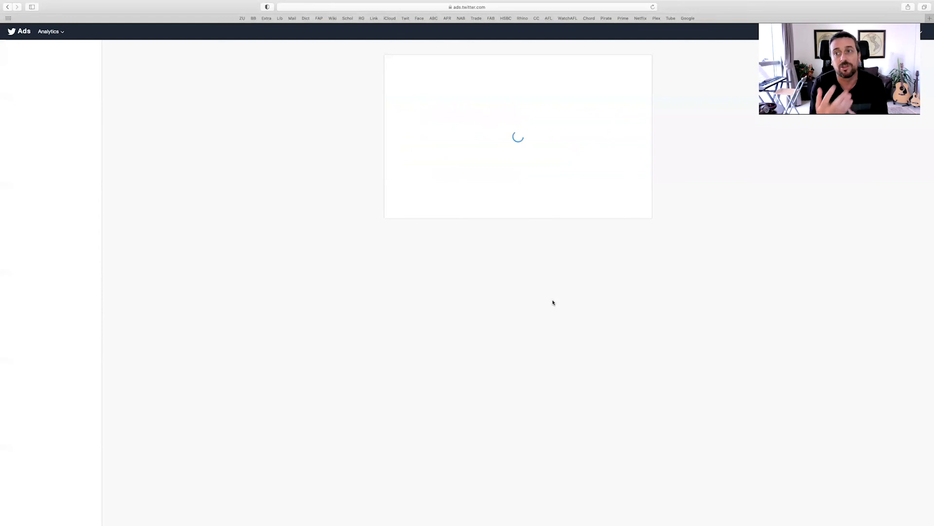